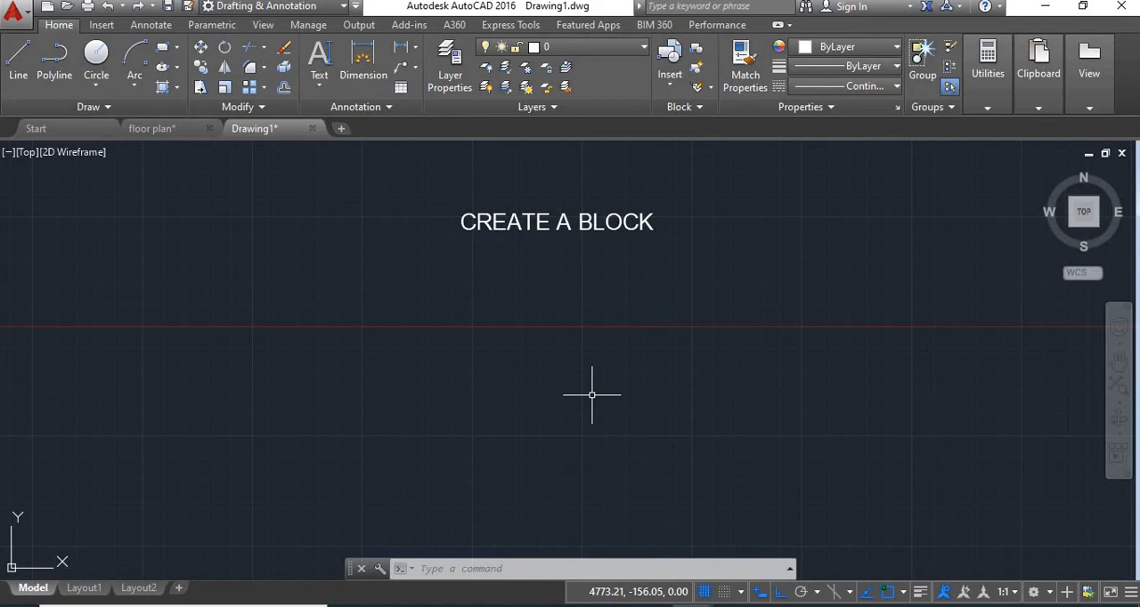
Step: Begin a door jamb outline below the CREATE A BLOCK title with line segments 75 right, 50 down and 25 left
{"action": "middle_click_drag", "start_coordinate": [631, 336], "coordinate": [580, 326]}
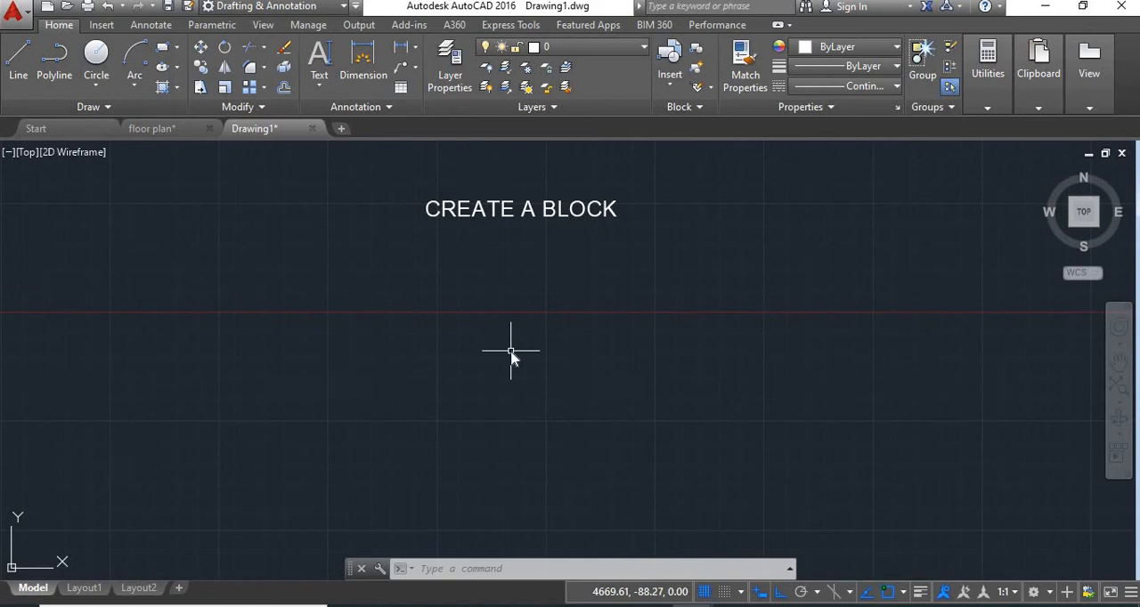
{"action": "type", "text": "l"}
{"action": "key", "text": "Return"}
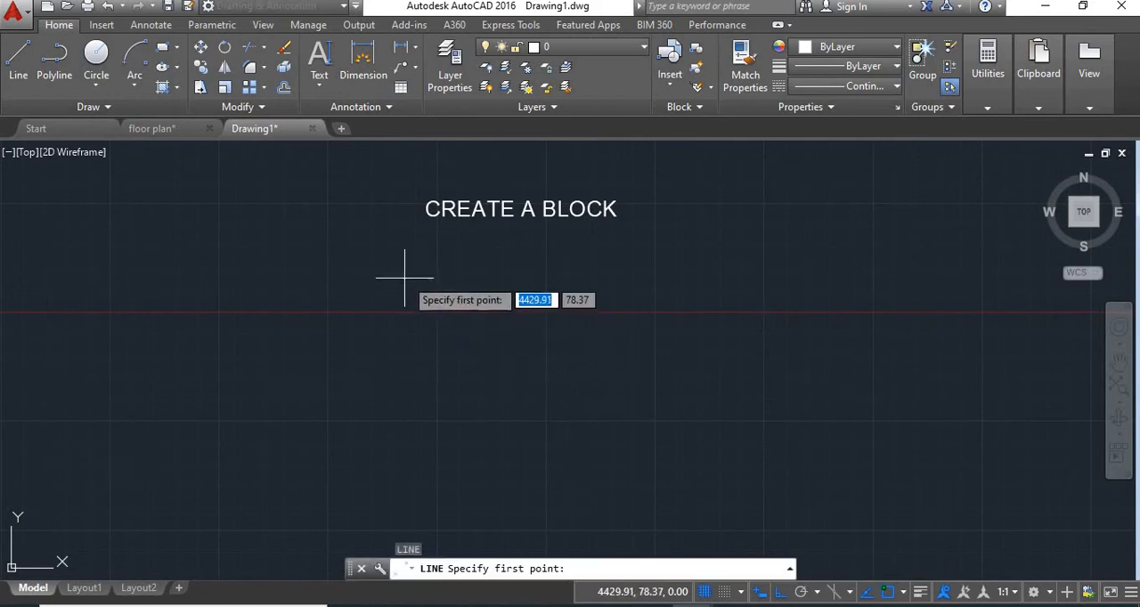
{"action": "left_click", "coordinate": [403, 279]}
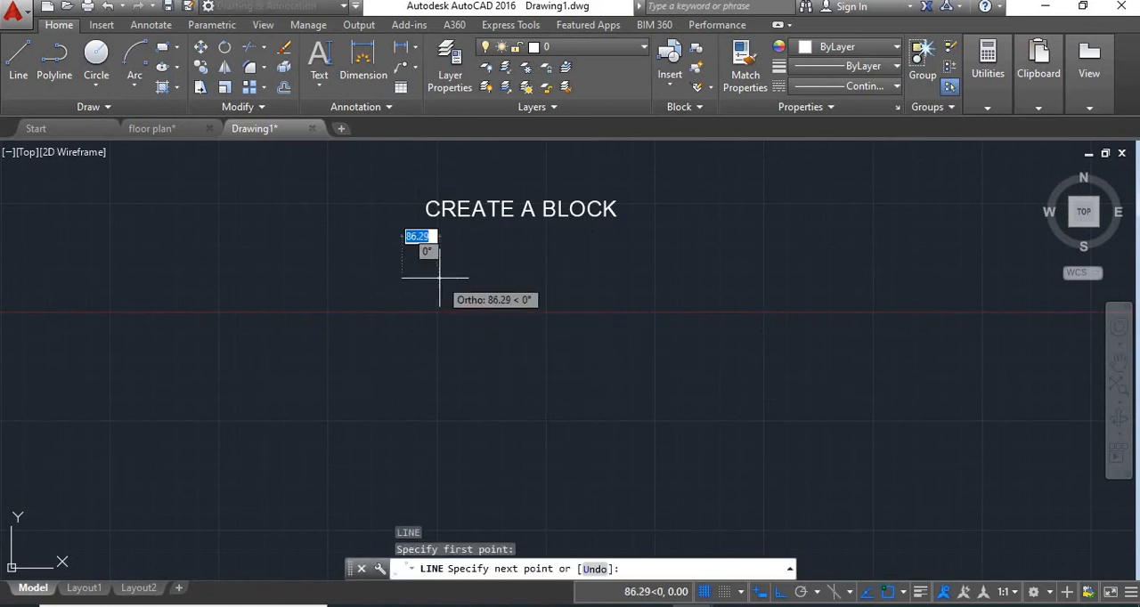
{"action": "type", "text": "7"}
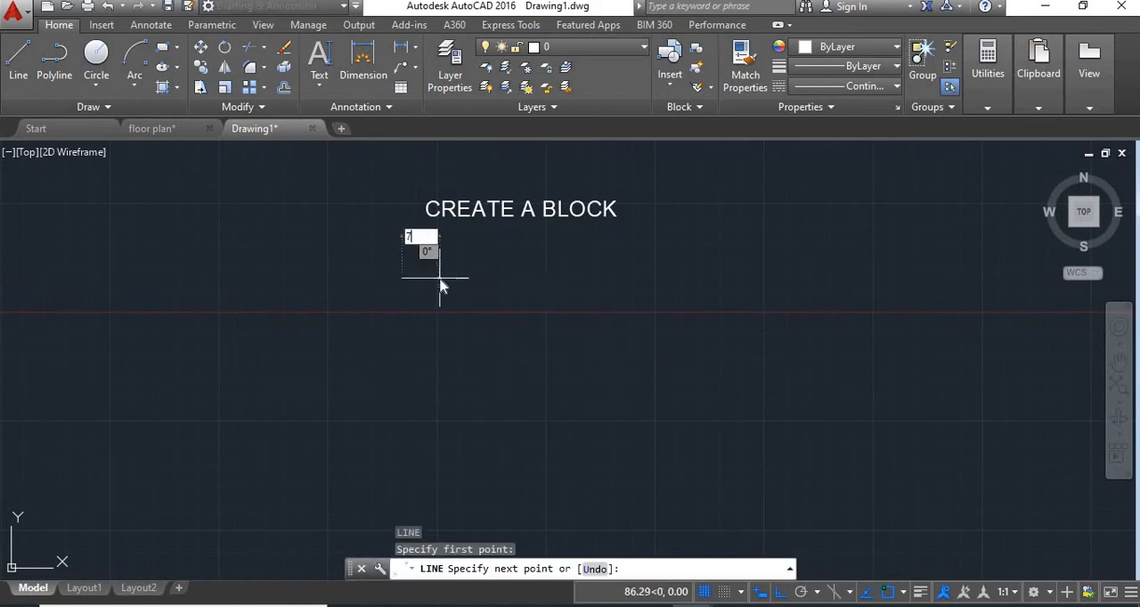
{"action": "type", "text": "5"}
{"action": "key", "text": "Return"}
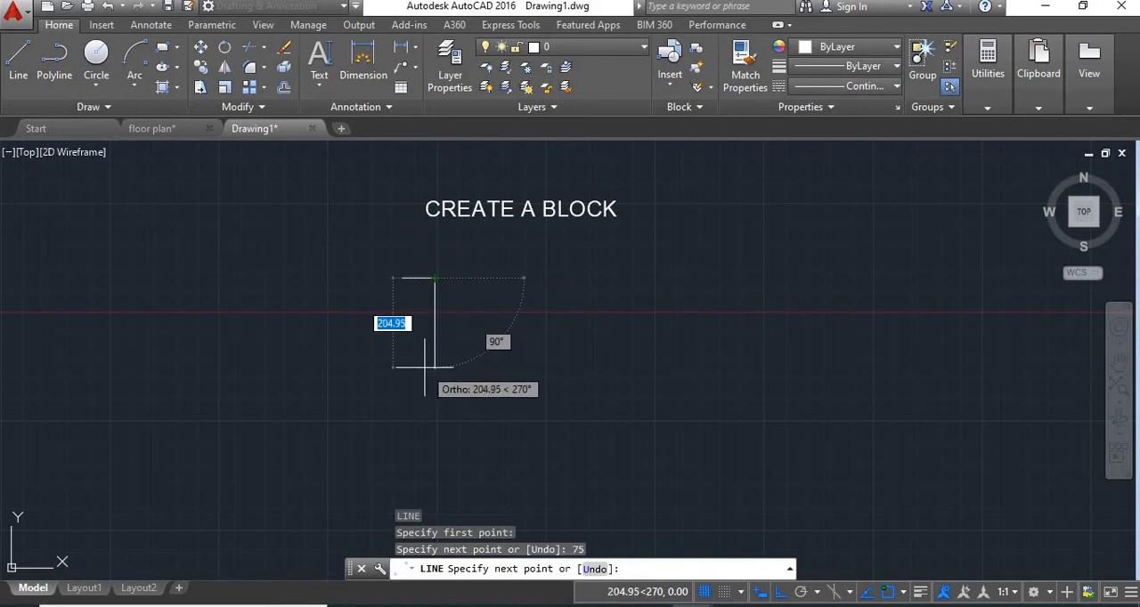
{"action": "type", "text": "50"}
{"action": "key", "text": "Return"}
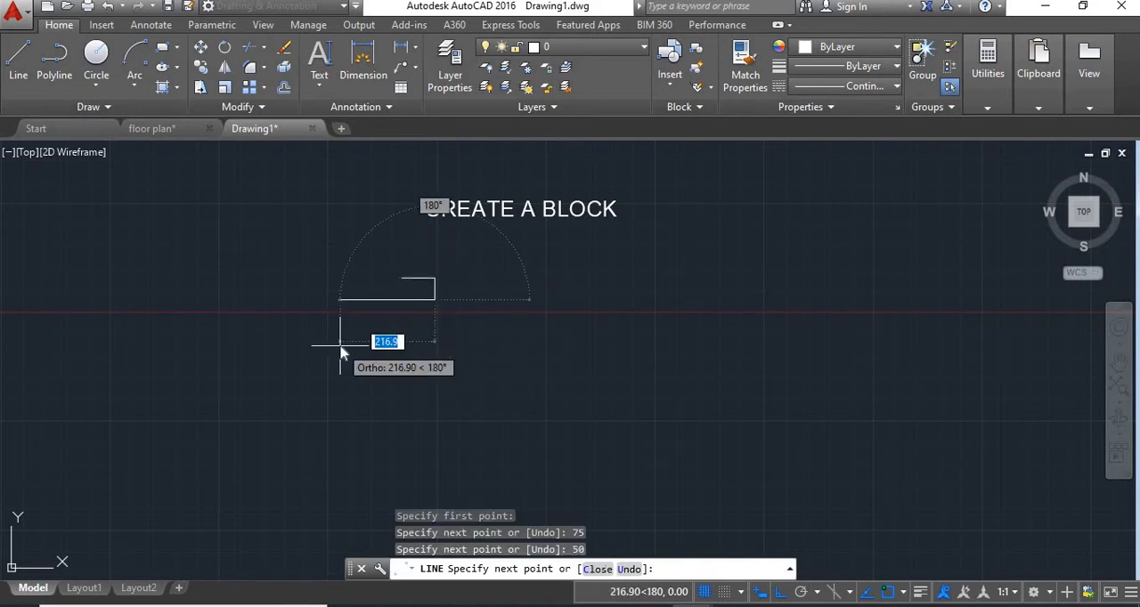
{"action": "type", "text": "25"}
{"action": "key", "text": "Return"}
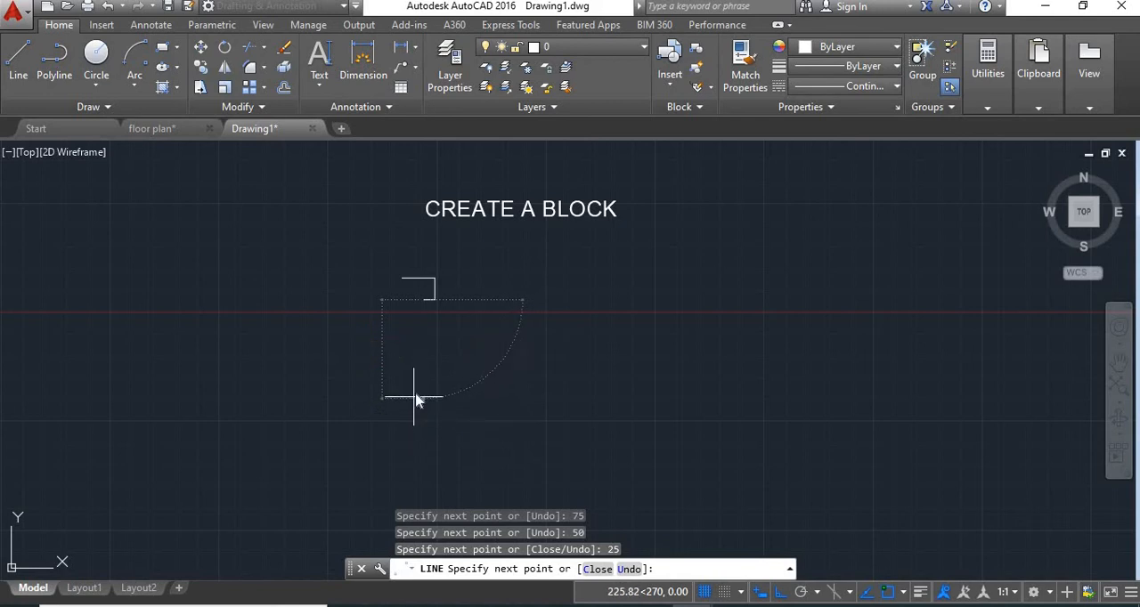
Step: Continue the jamb outline 50 down and 50 left, and close it back to its start point
{"action": "type", "text": "0"}
{"action": "key", "text": "Return"}
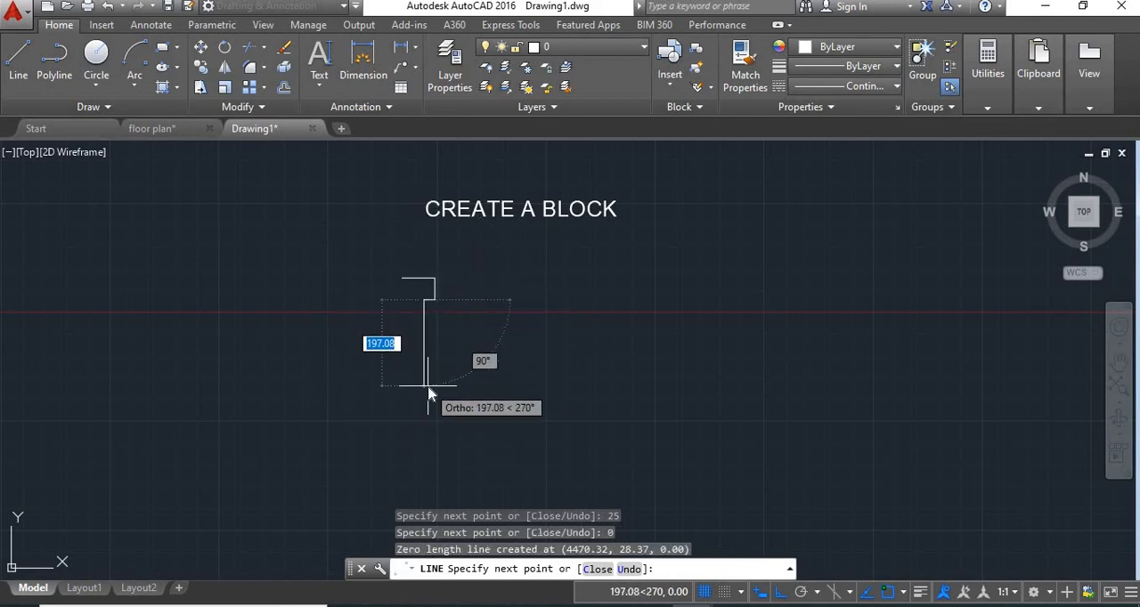
{"action": "type", "text": "50"}
{"action": "key", "text": "Return"}
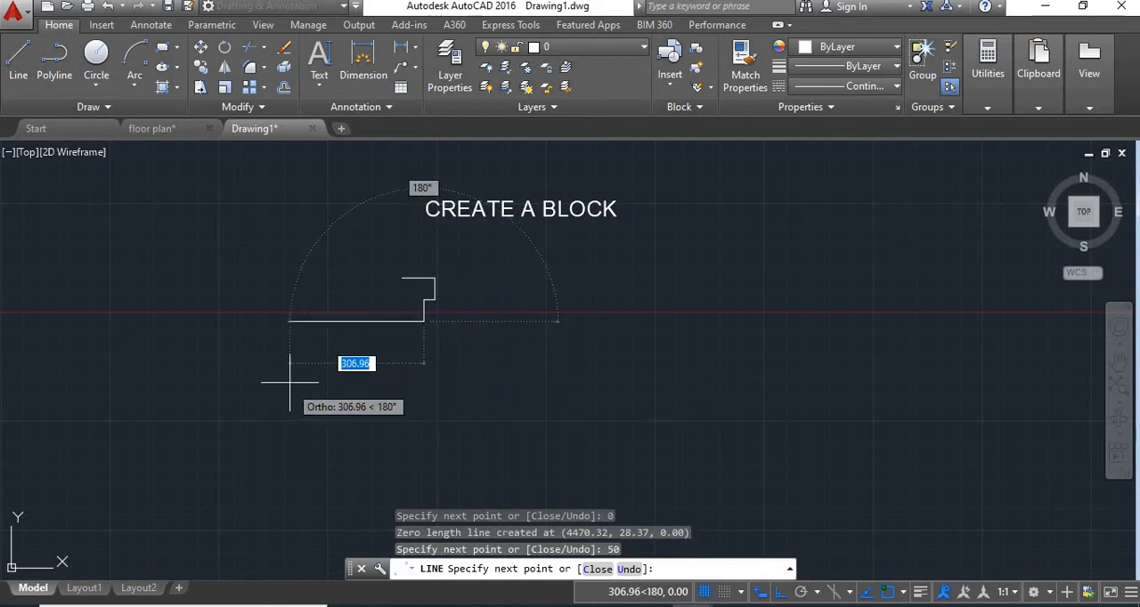
{"action": "type", "text": "50"}
{"action": "key", "text": "Return"}
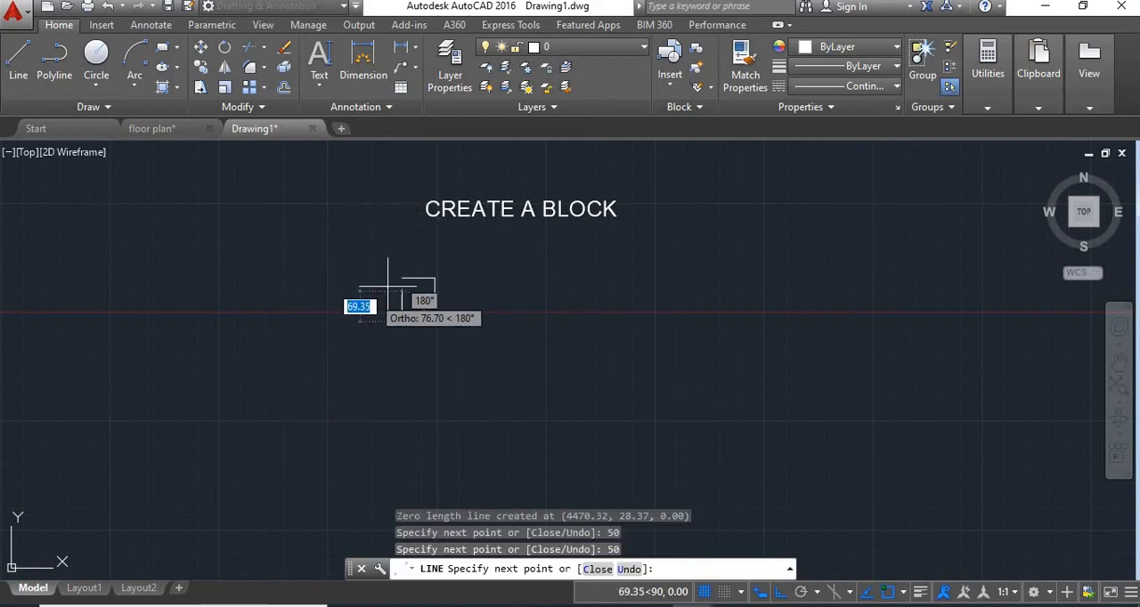
{"action": "type", "text": "c"}
{"action": "key", "text": "Return"}
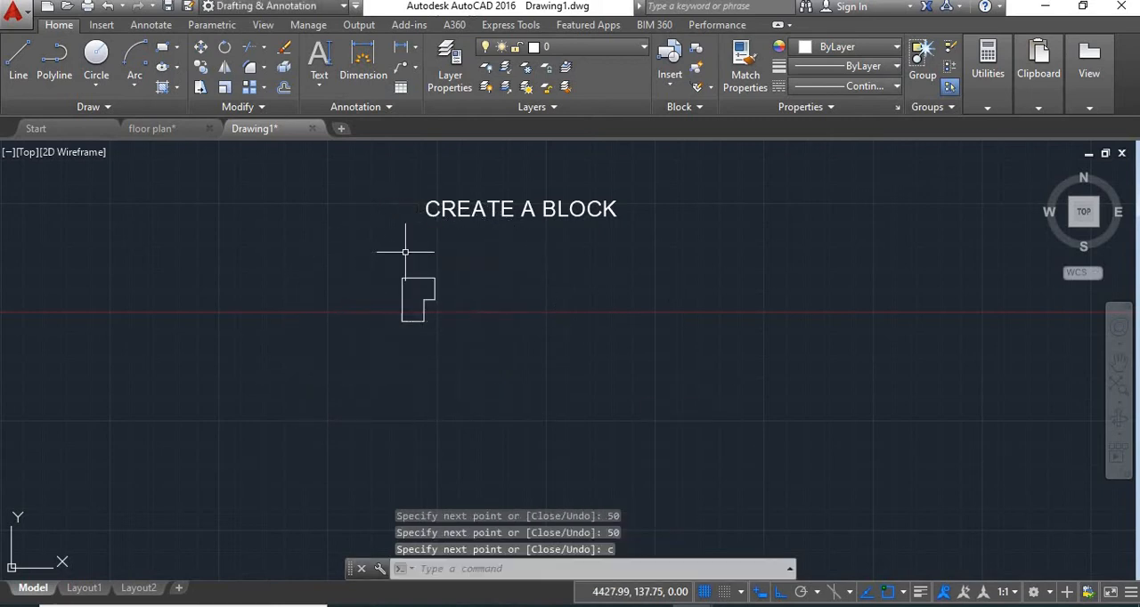
Step: Draw an 800-long horizontal line to the right from the jamb's upper-left corner
{"action": "middle_click_drag", "start_coordinate": [464, 305], "coordinate": [436, 305]}
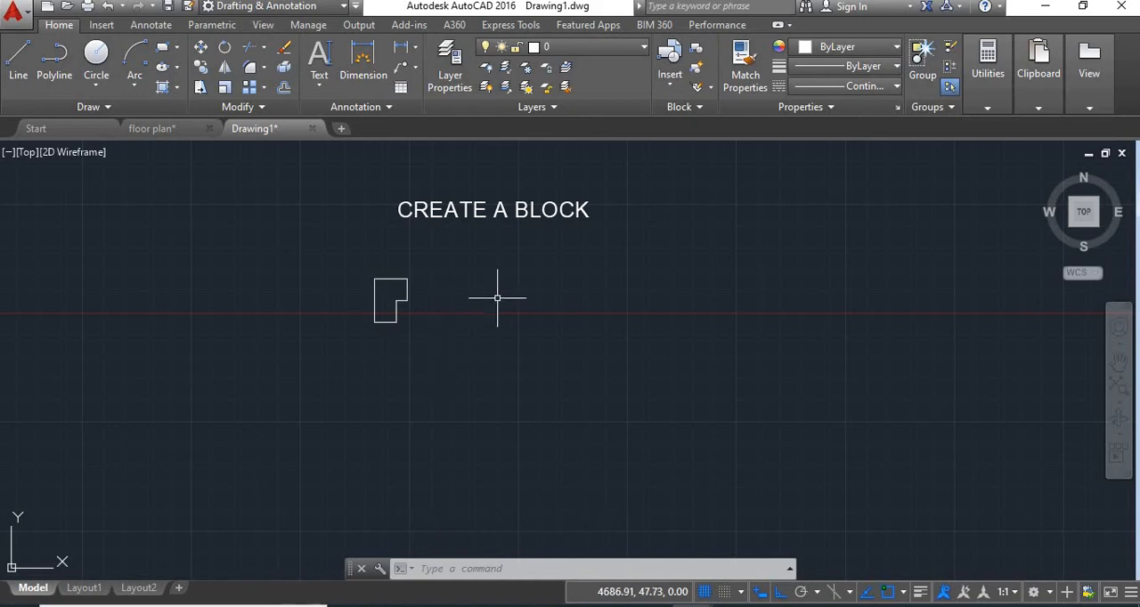
{"action": "type", "text": "l"}
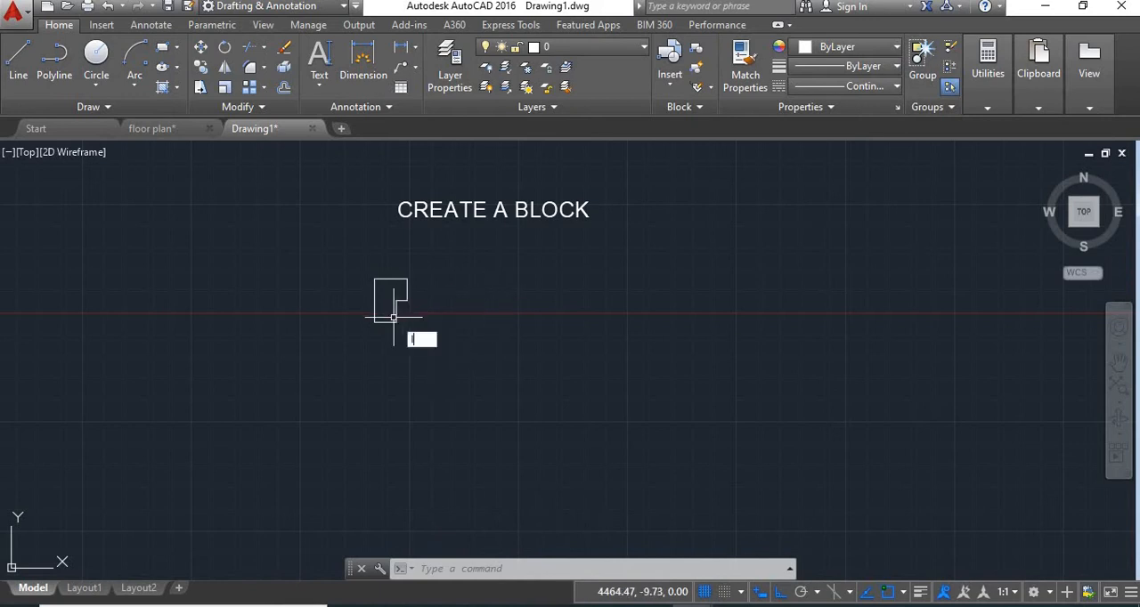
{"action": "key", "text": "Return"}
{"action": "left_click", "coordinate": [374, 279]}
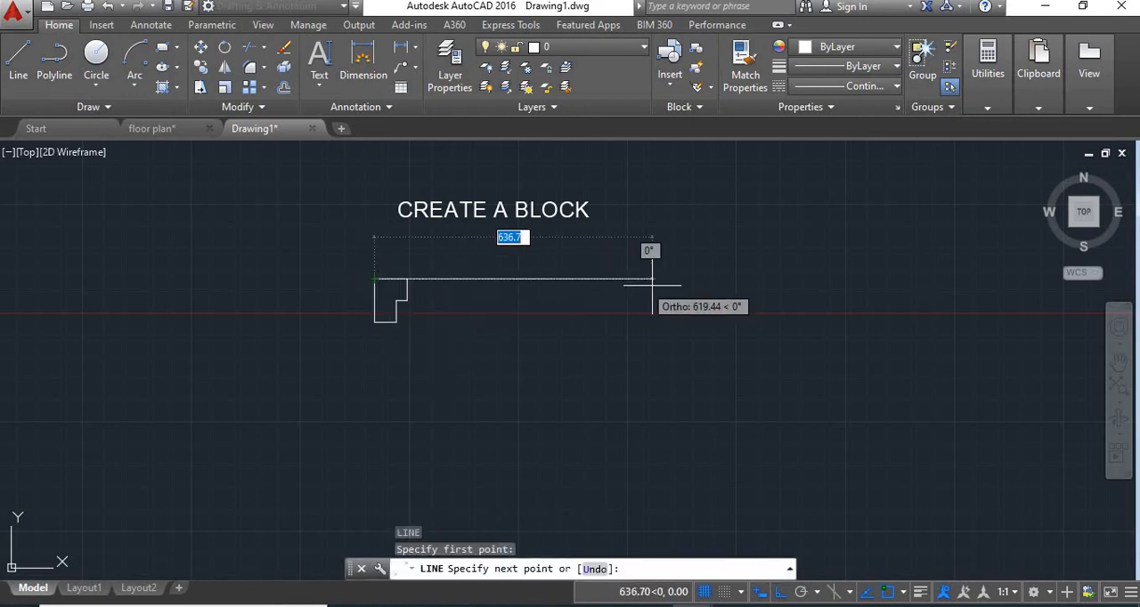
{"action": "type", "text": "8"}
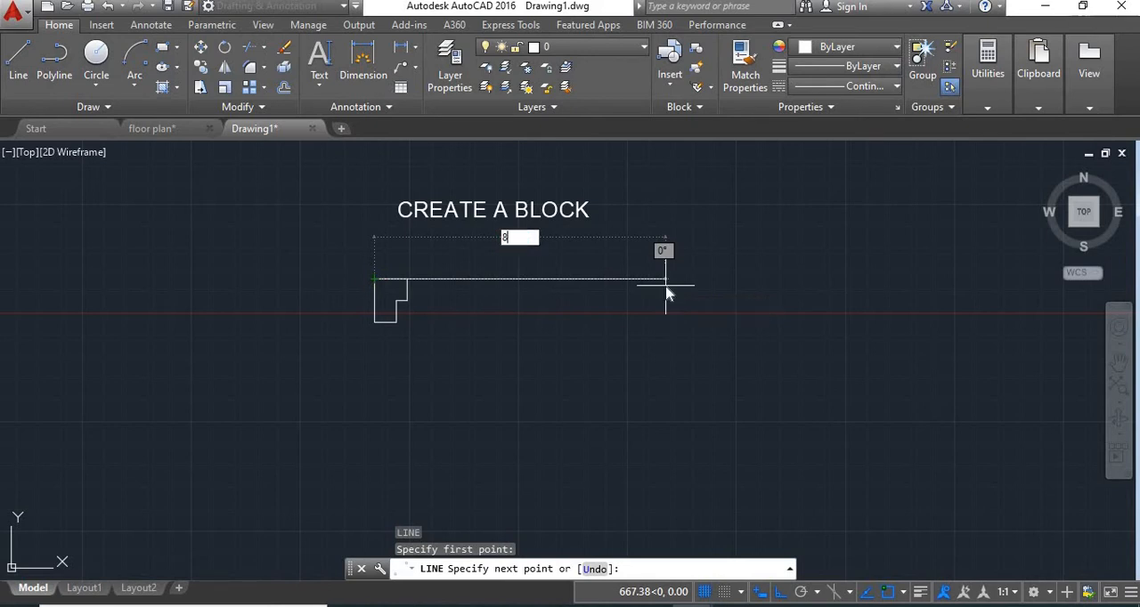
{"action": "type", "text": "00"}
{"action": "key", "text": "Return"}
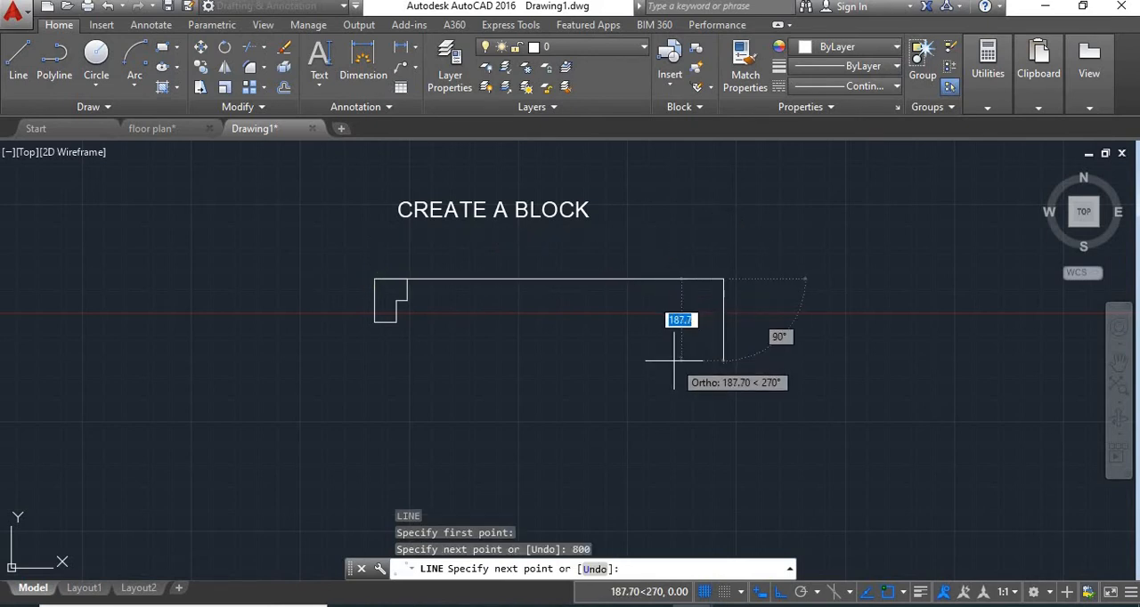
{"action": "key", "text": "Return"}
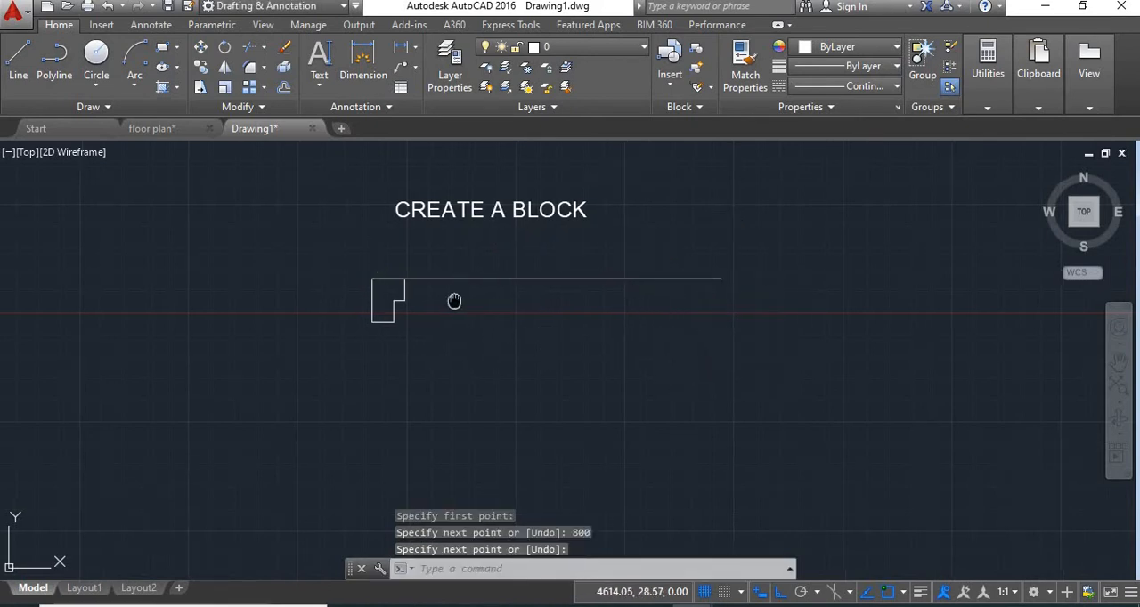
Step: Mirror the jamb outline about a vertical axis through the 800 line's midpoint, keeping the original
{"action": "middle_click_drag", "start_coordinate": [452, 300], "coordinate": [431, 300]}
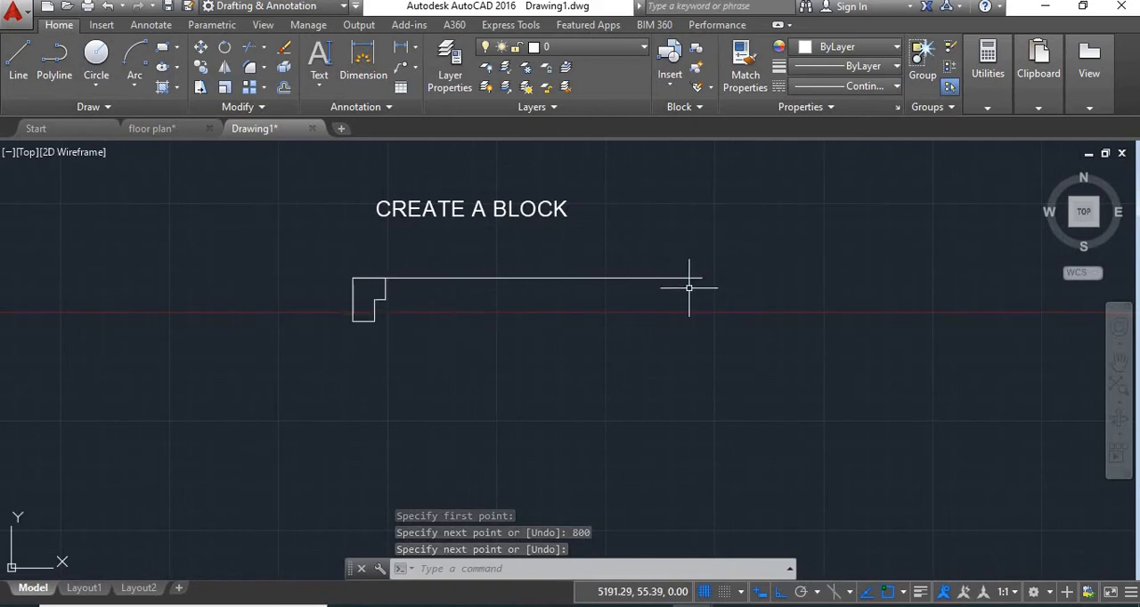
{"action": "type", "text": "mi"}
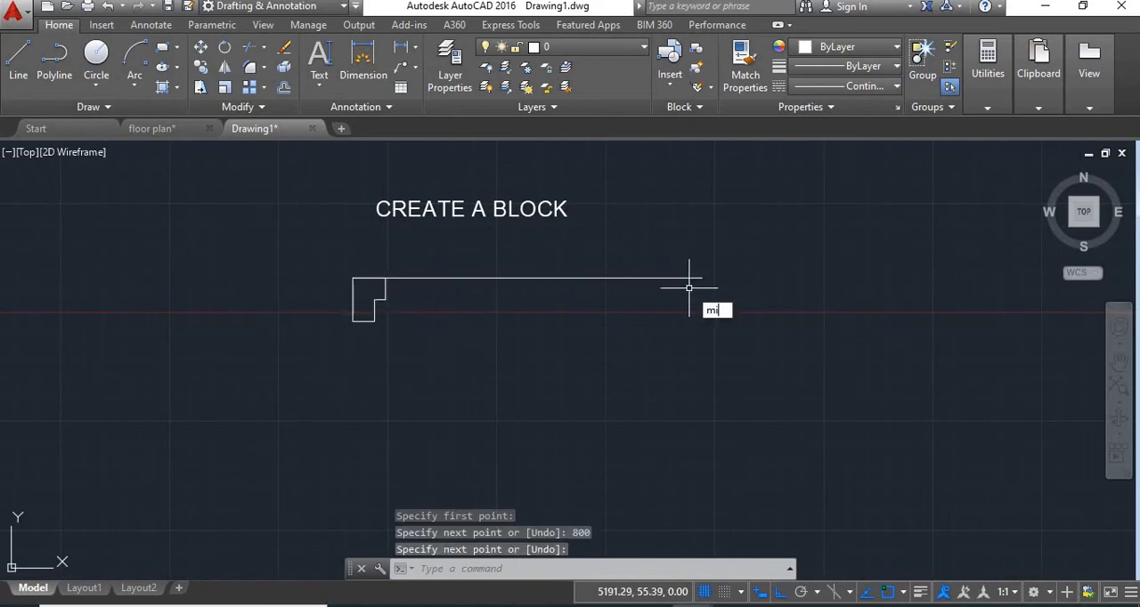
{"action": "key", "text": "Return"}
{"action": "left_click", "coordinate": [385, 290]}
{"action": "left_click", "coordinate": [246, 375]}
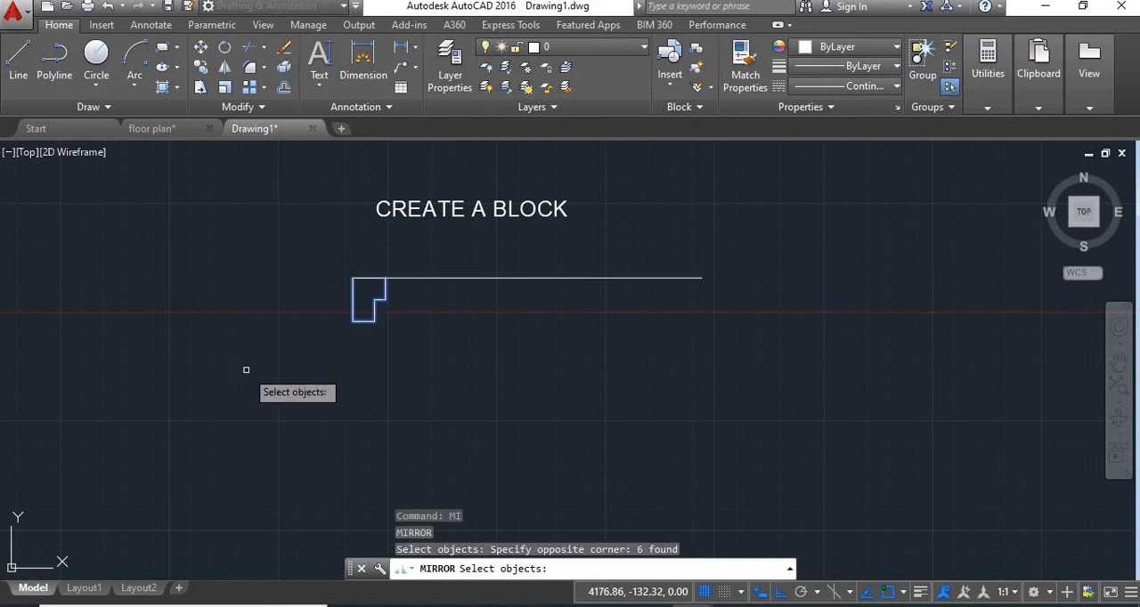
{"action": "key", "text": "Return"}
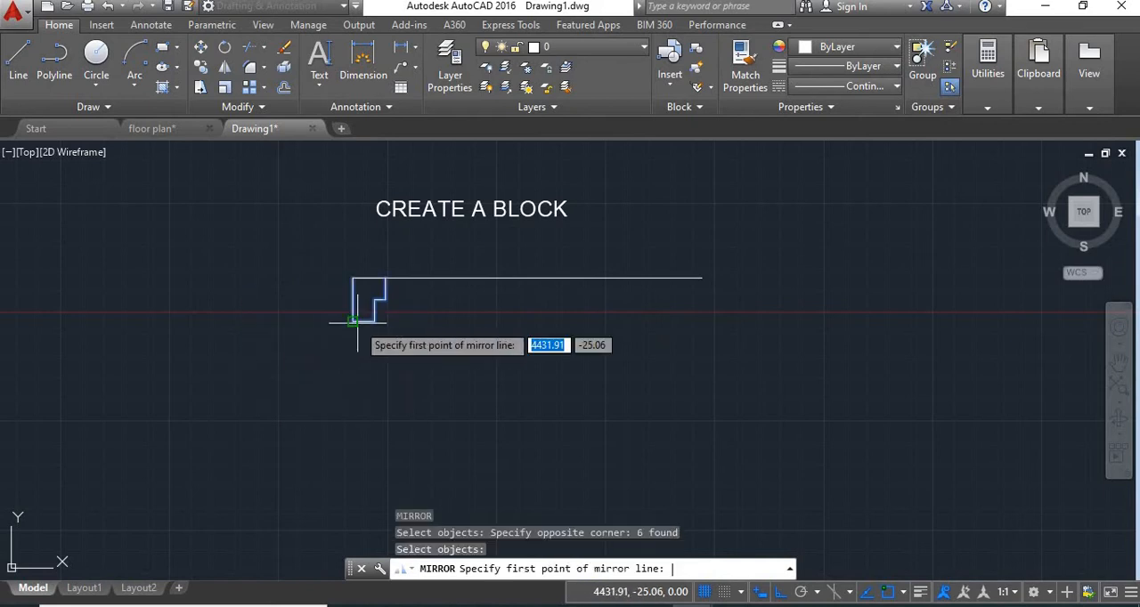
{"action": "left_click", "coordinate": [527, 279]}
{"action": "left_click", "coordinate": [525, 434]}
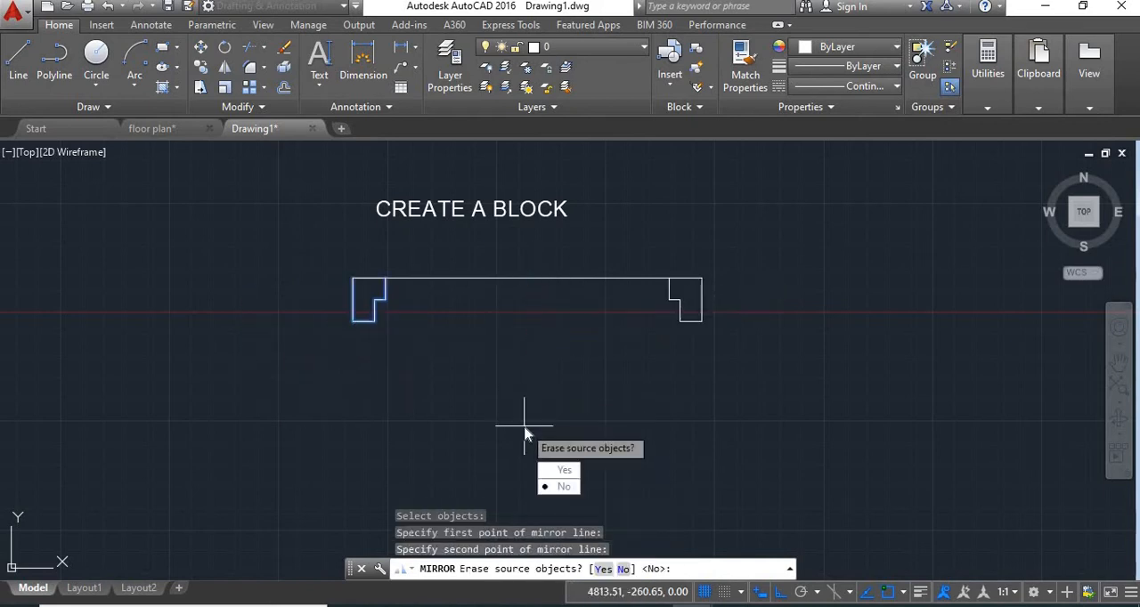
{"action": "key", "text": "Return"}
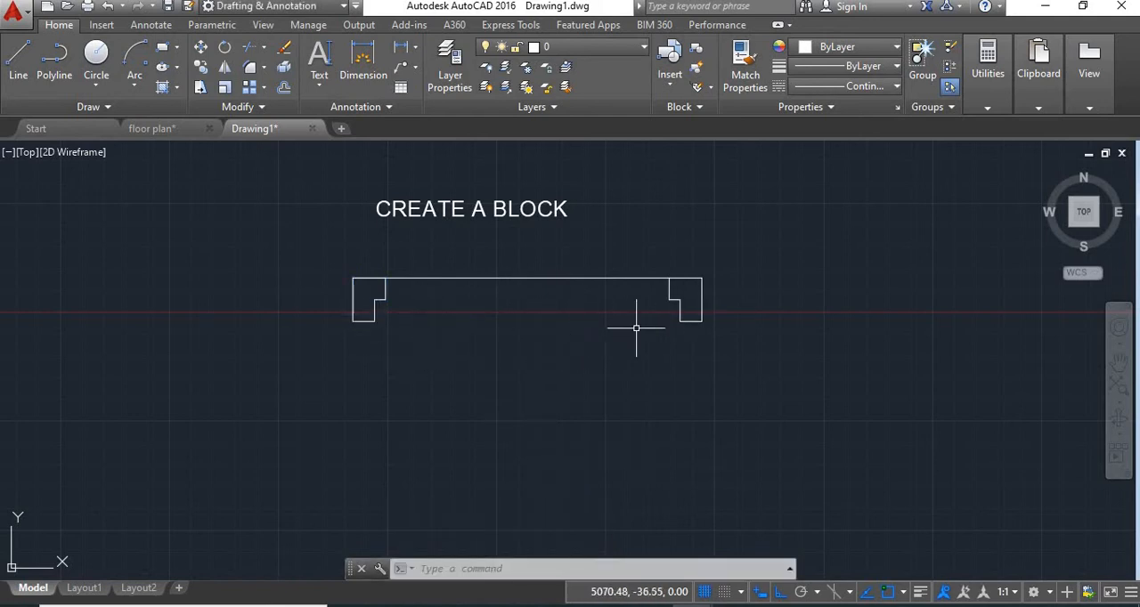
Step: Draw the door leaf as a 25 by 700 rectangle extending down and left from the right jamb's lower-left corner
{"action": "middle_click_drag", "start_coordinate": [717, 383], "coordinate": [706, 326]}
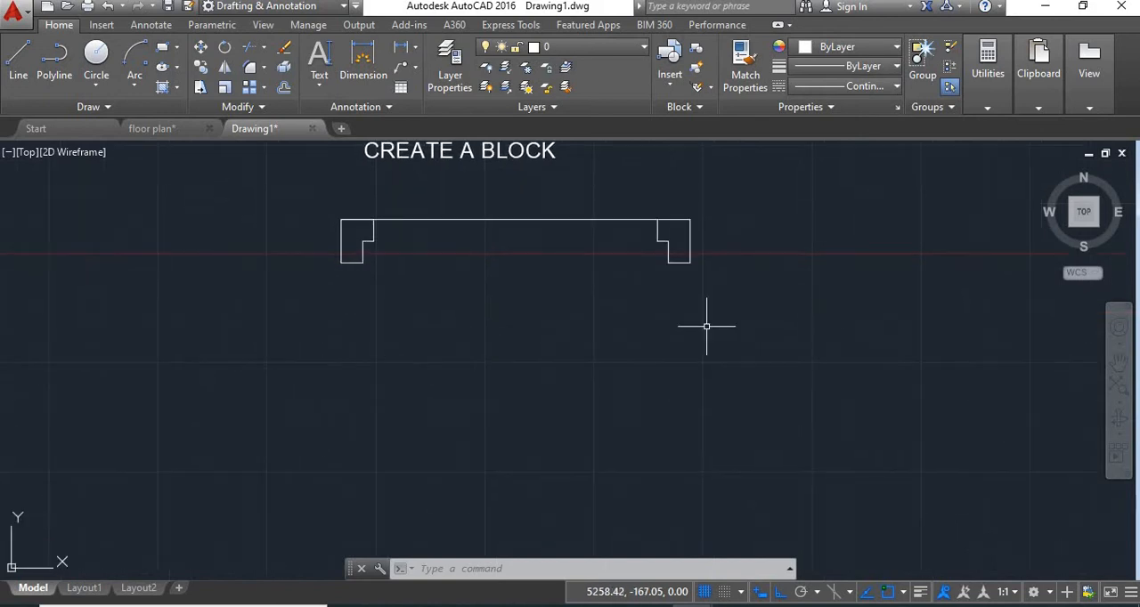
{"action": "type", "text": "rec"}
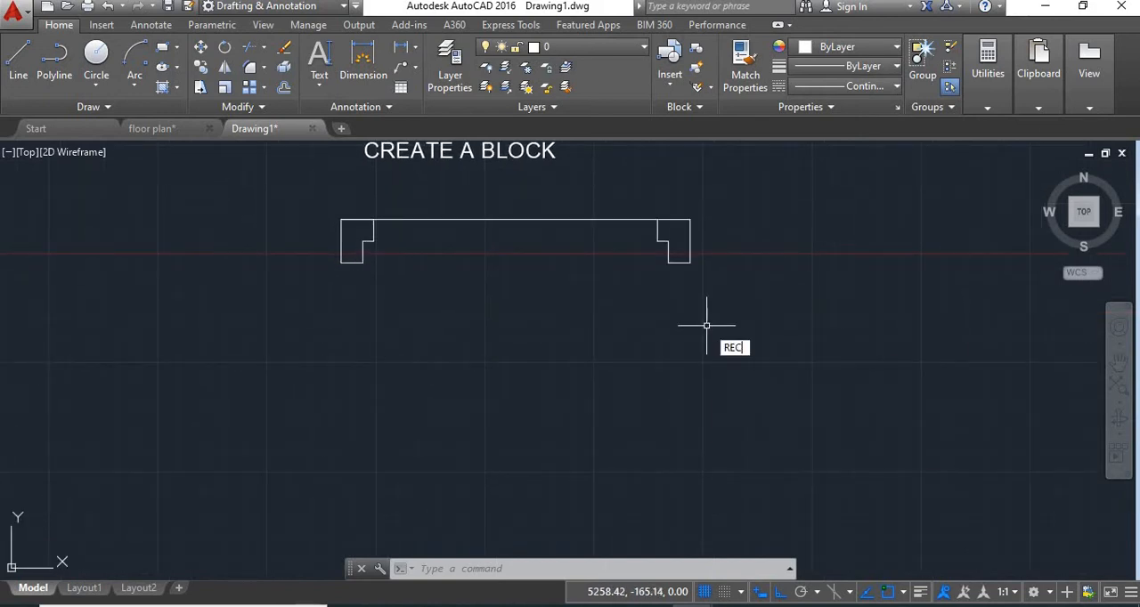
{"action": "key", "text": "Return"}
{"action": "left_click", "coordinate": [668, 263]}
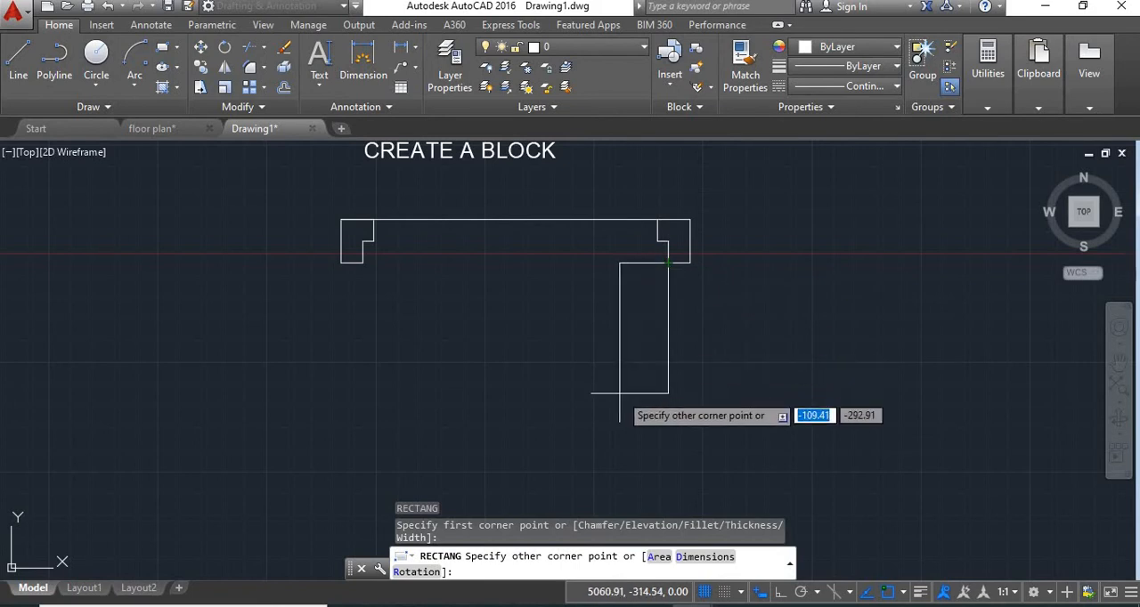
{"action": "left_click", "coordinate": [695, 557]}
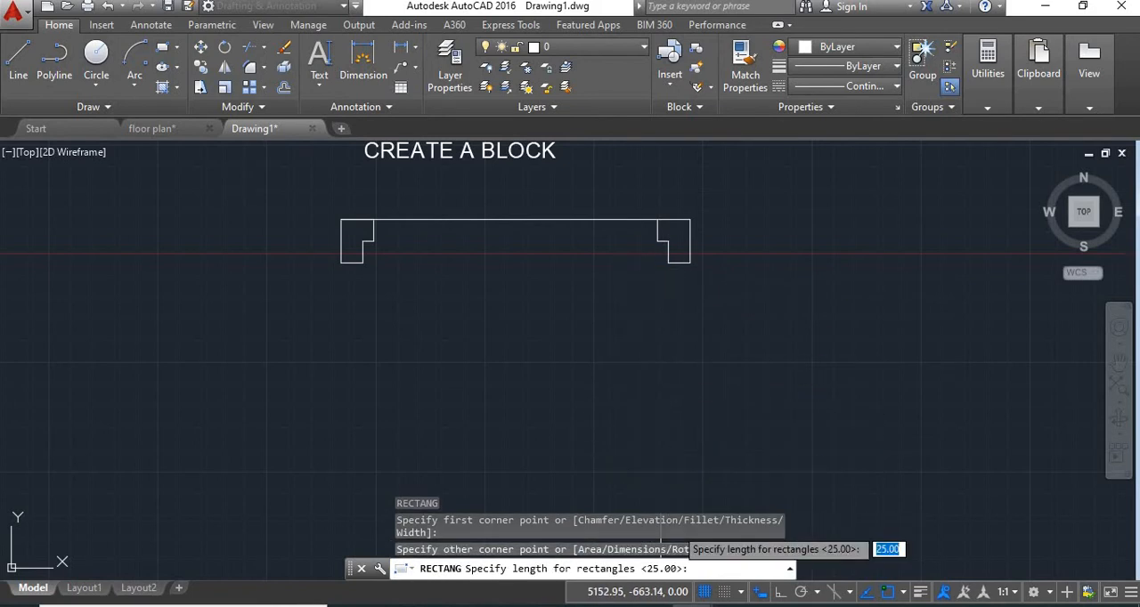
{"action": "type", "text": "25"}
{"action": "key", "text": "Return"}
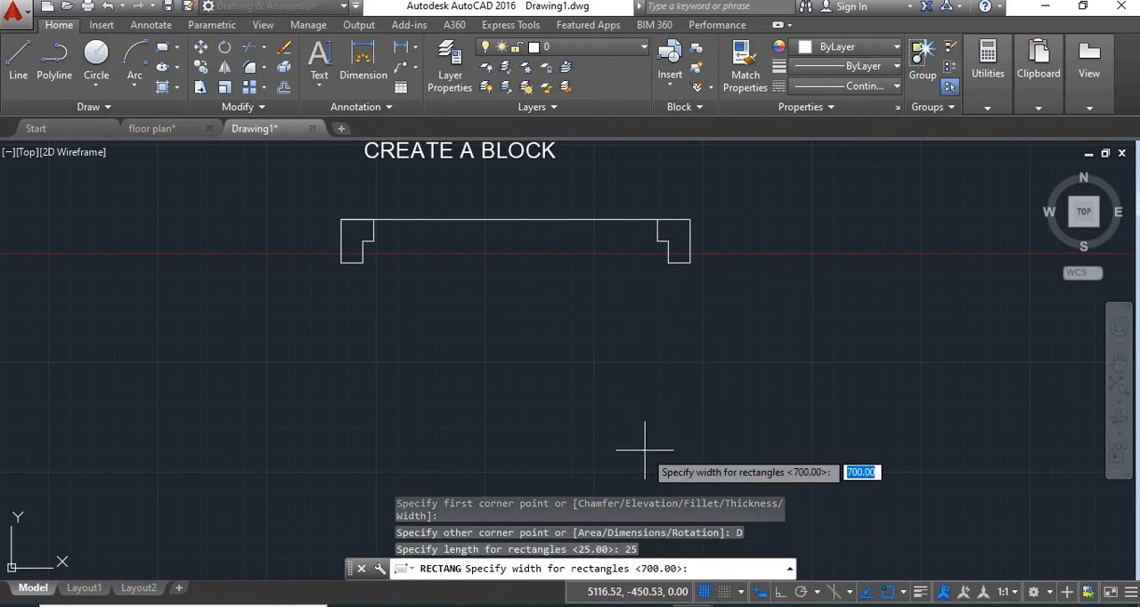
{"action": "type", "text": "7"}
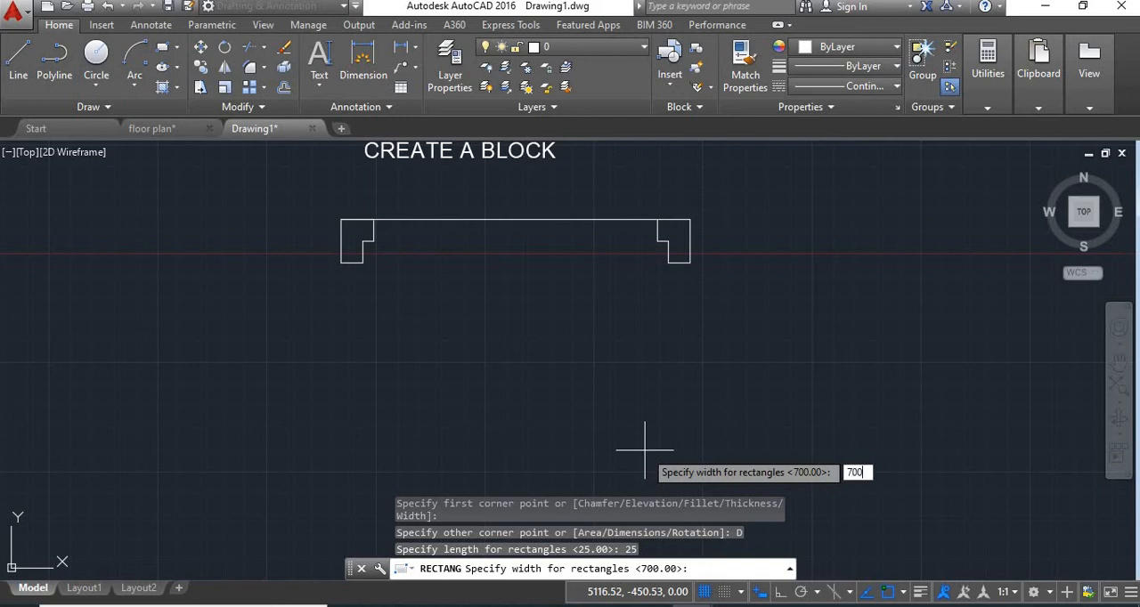
{"action": "type", "text": "00"}
{"action": "key", "text": "Return"}
{"action": "left_click", "coordinate": [627, 485]}
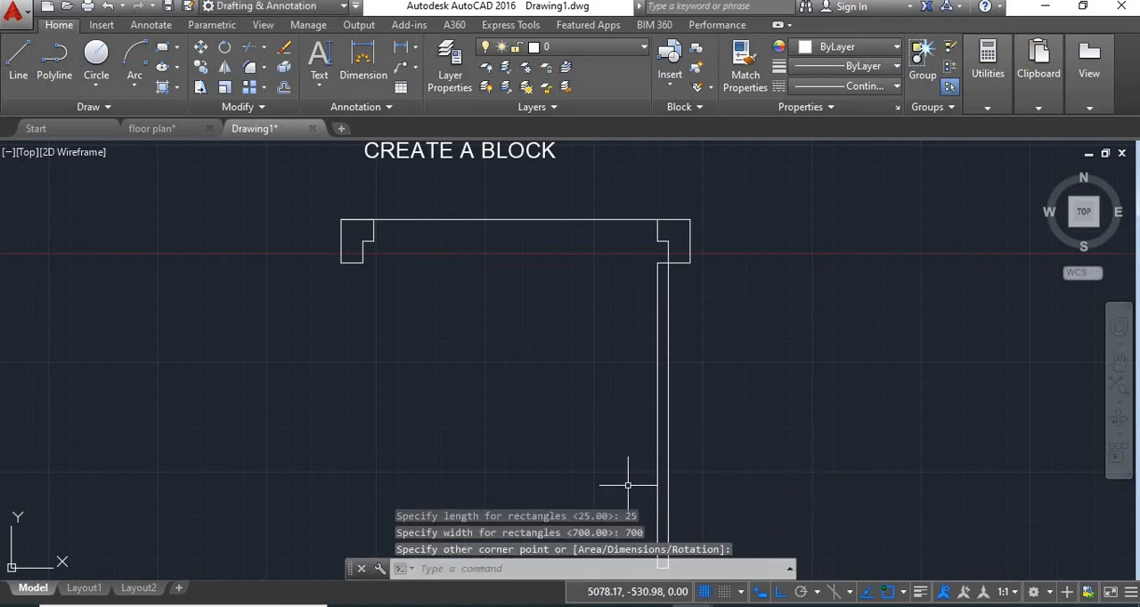
Step: Draw the swing arc by start, center, end from the left jamb's lower-right corner, centred on the leaf's upper-right corner, to its lower-left corner
{"action": "middle_click_drag", "start_coordinate": [757, 456], "coordinate": [738, 374]}
{"action": "scroll", "coordinate": [738, 374], "scroll_direction": "down", "scroll_amount": 2}
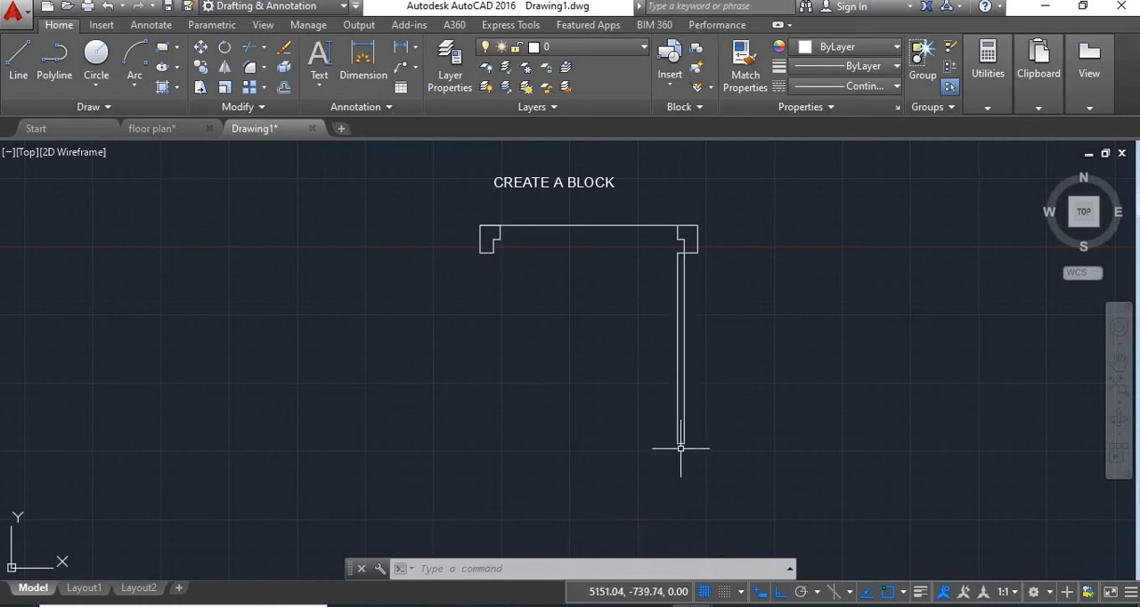
{"action": "left_click", "coordinate": [138, 82]}
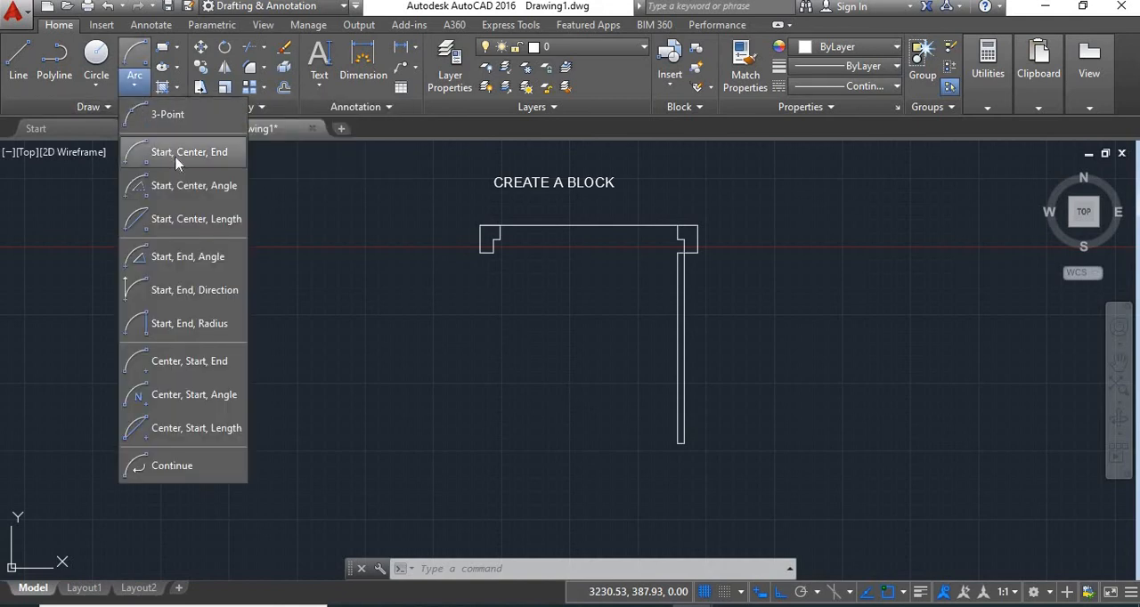
{"action": "left_click", "coordinate": [198, 163]}
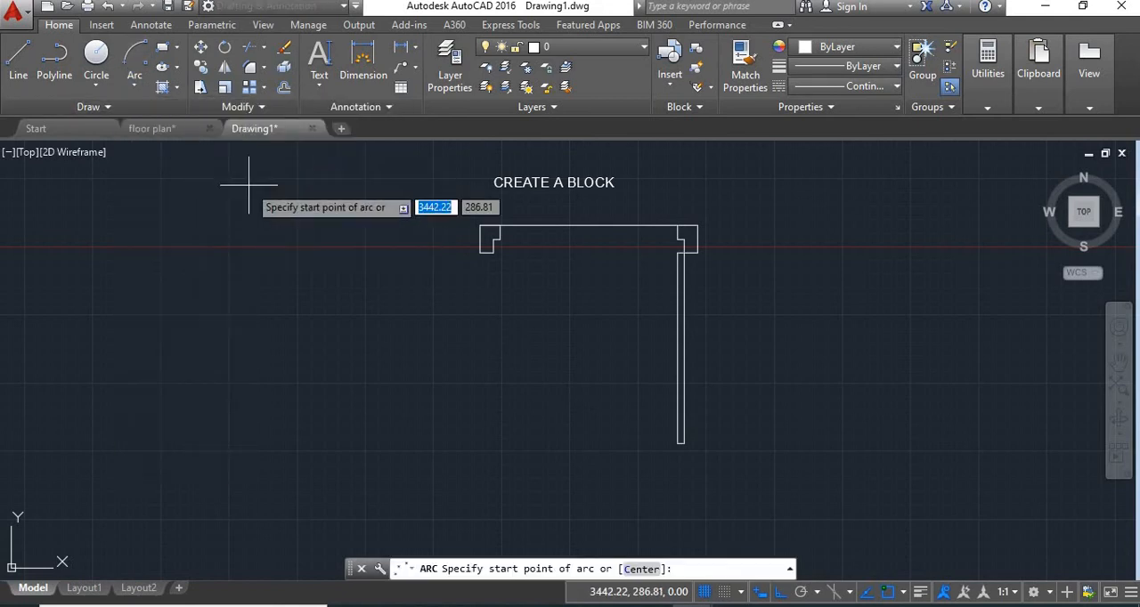
{"action": "scroll", "coordinate": [498, 267], "scroll_direction": "up", "scroll_amount": 3}
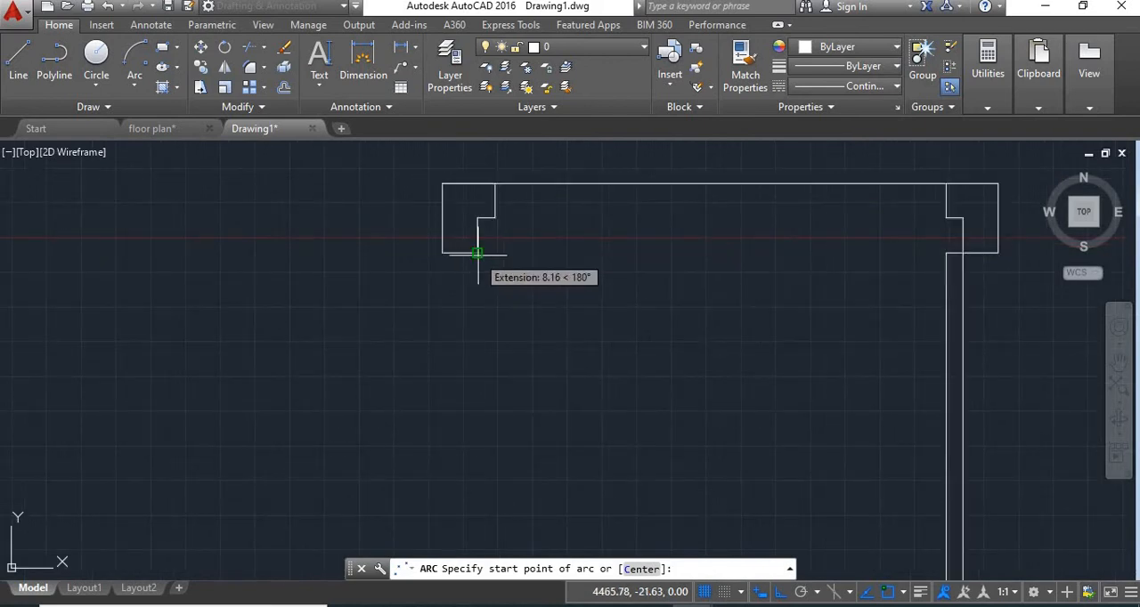
{"action": "left_click", "coordinate": [477, 252]}
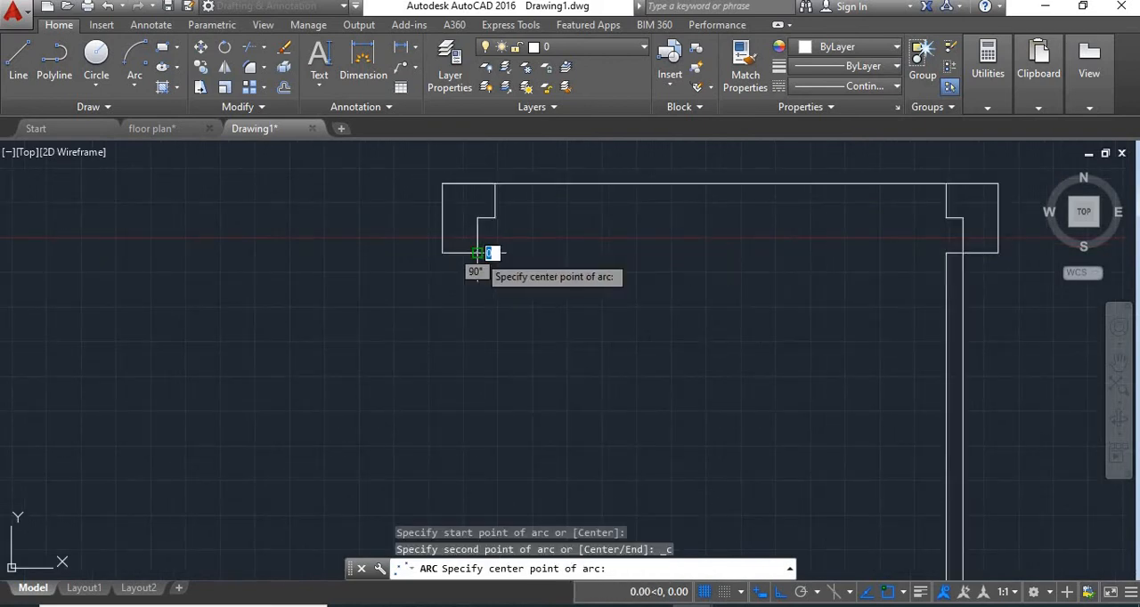
{"action": "left_click", "coordinate": [962, 252]}
{"action": "middle_click_drag", "start_coordinate": [962, 433], "coordinate": [819, 246]}
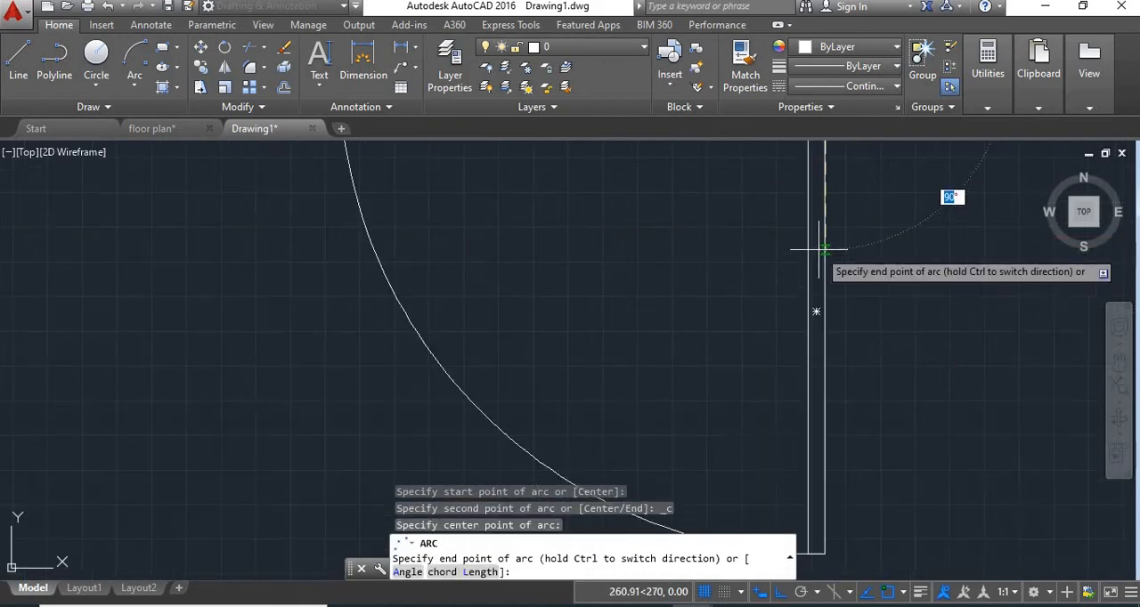
{"action": "left_click", "coordinate": [808, 555]}
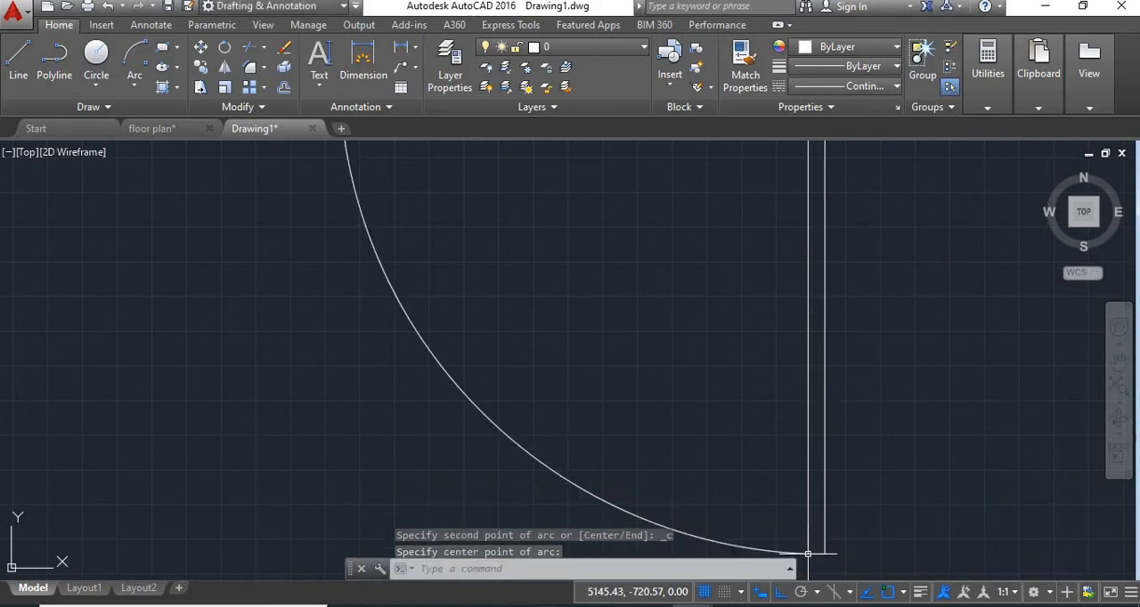
{"action": "scroll", "coordinate": [728, 397], "scroll_direction": "down", "scroll_amount": 4}
{"action": "scroll", "coordinate": [677, 390], "scroll_direction": "up", "scroll_amount": 1}
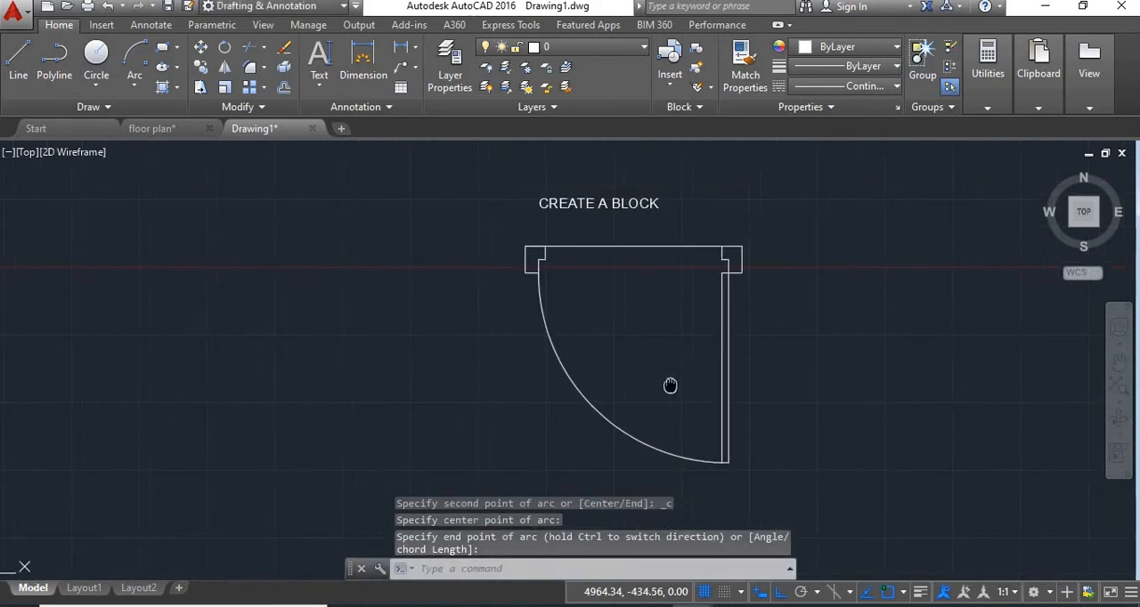
Step: Change the swing arc's linetype to HIDDEN2 and clear the selection
{"action": "scroll", "coordinate": [543, 329], "scroll_direction": "up", "scroll_amount": 3}
{"action": "left_click", "coordinate": [565, 307]}
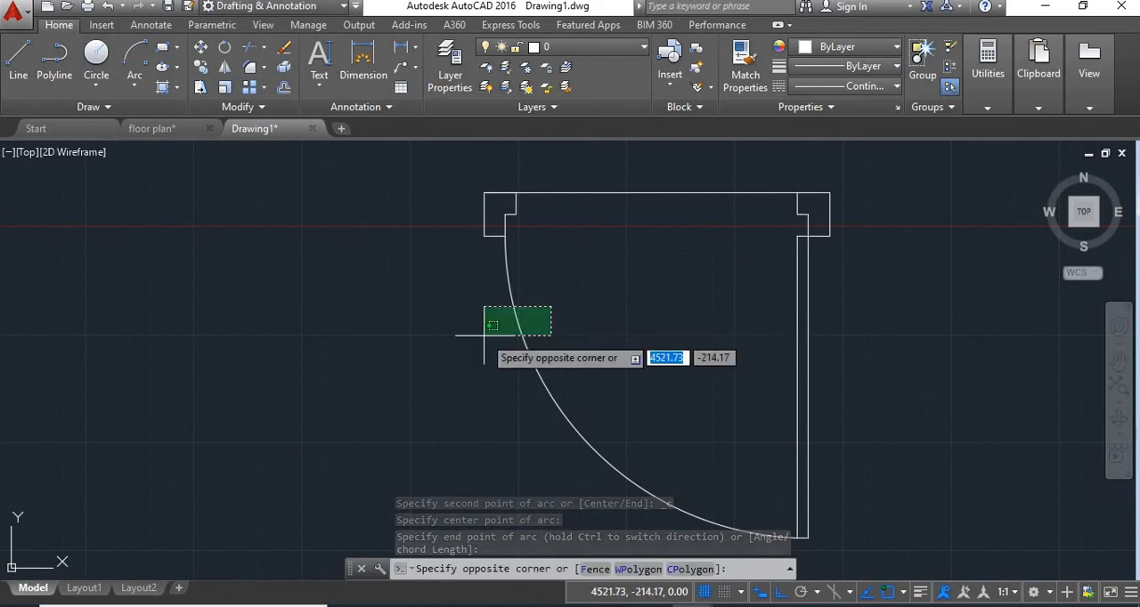
{"action": "left_click", "coordinate": [415, 351]}
{"action": "left_click", "coordinate": [868, 87]}
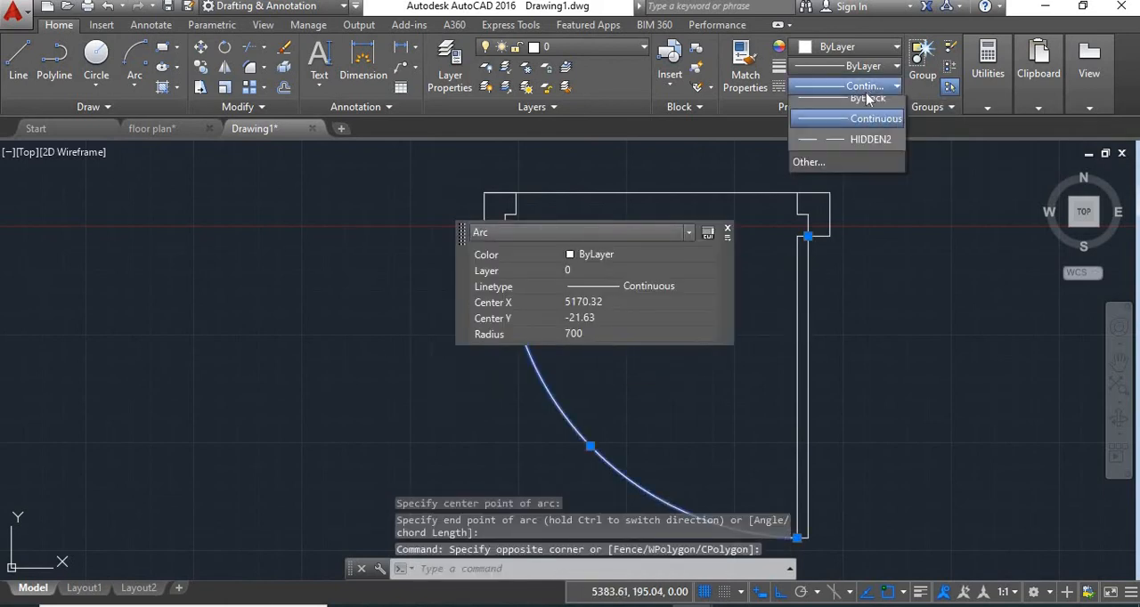
{"action": "left_click", "coordinate": [866, 170]}
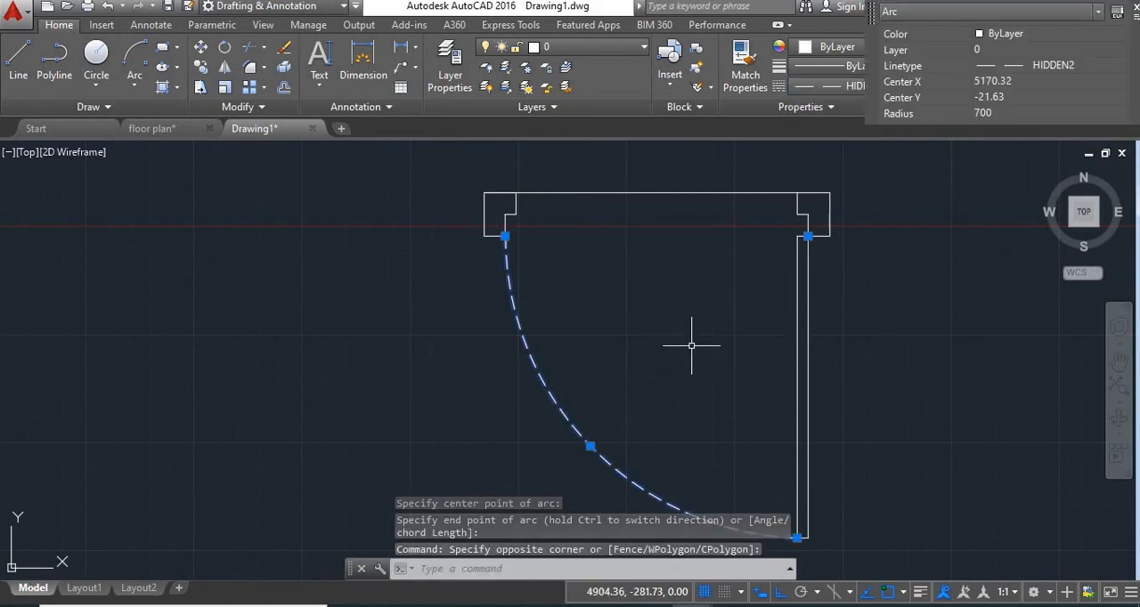
{"action": "key", "text": "Return"}
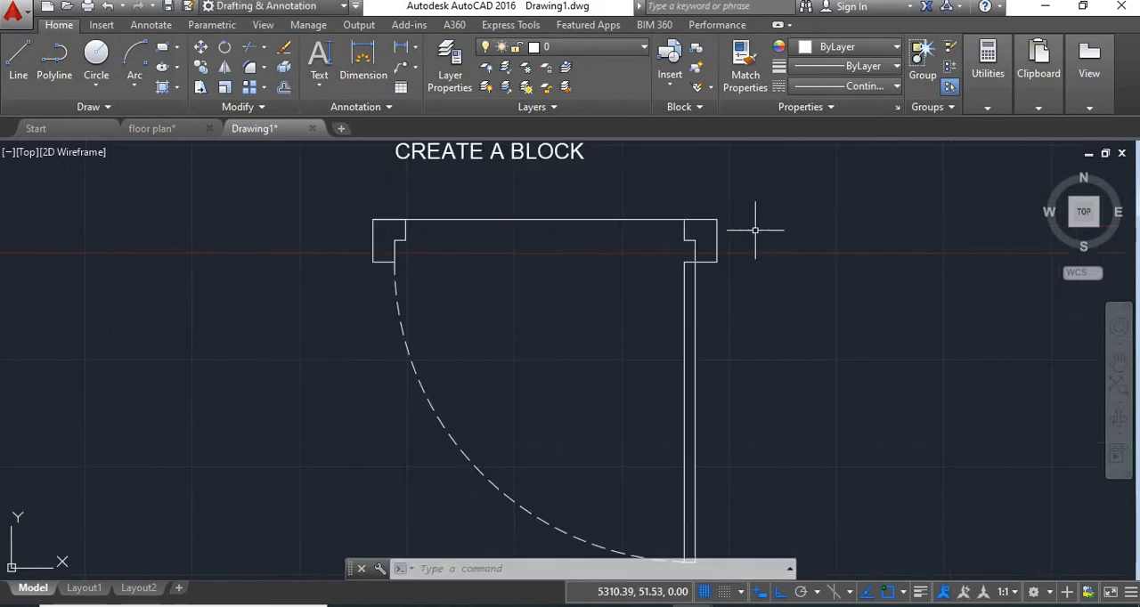
Step: Explode the door leaf rectangle, with the left jamb's inner lines and the swing arc included in the selection
{"action": "left_click", "coordinate": [404, 232]}
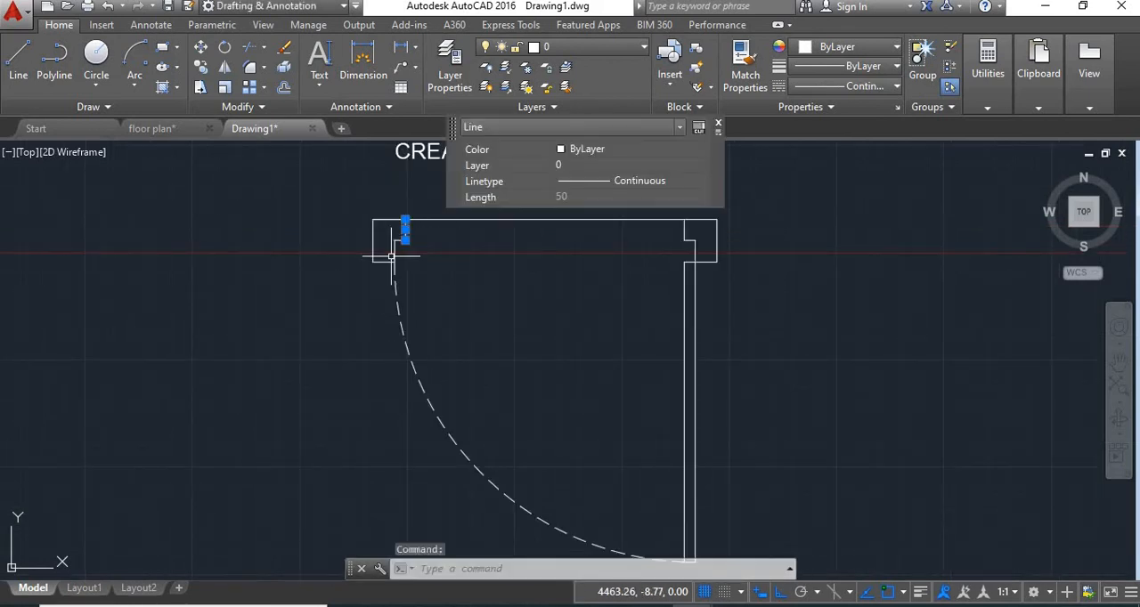
{"action": "left_click", "coordinate": [395, 257]}
{"action": "left_click", "coordinate": [372, 261]}
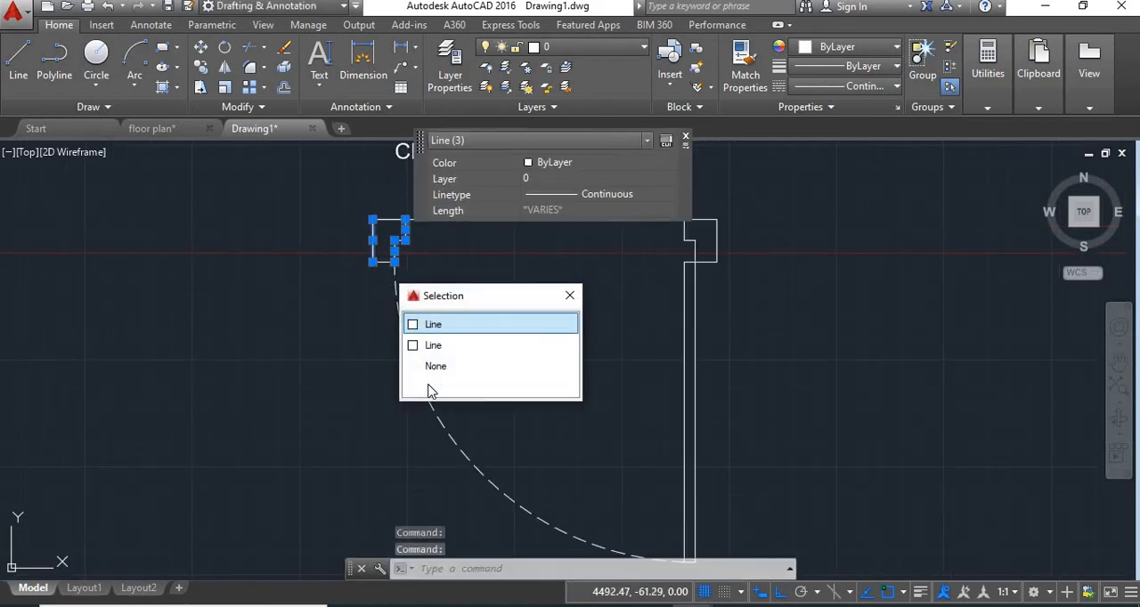
{"action": "left_click", "coordinate": [455, 439]}
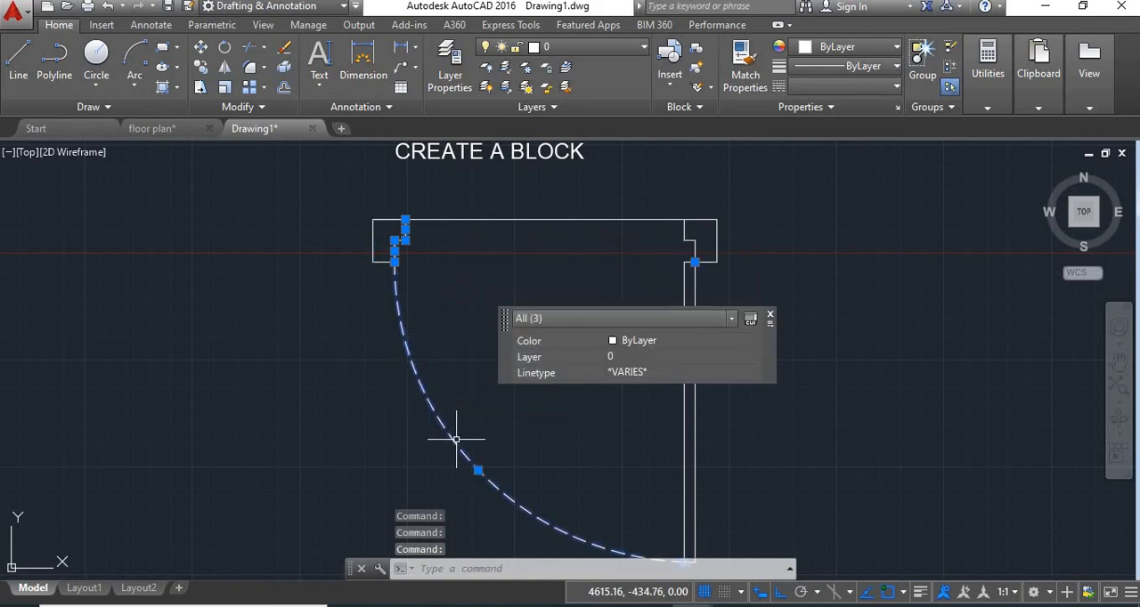
{"action": "left_click", "coordinate": [685, 434]}
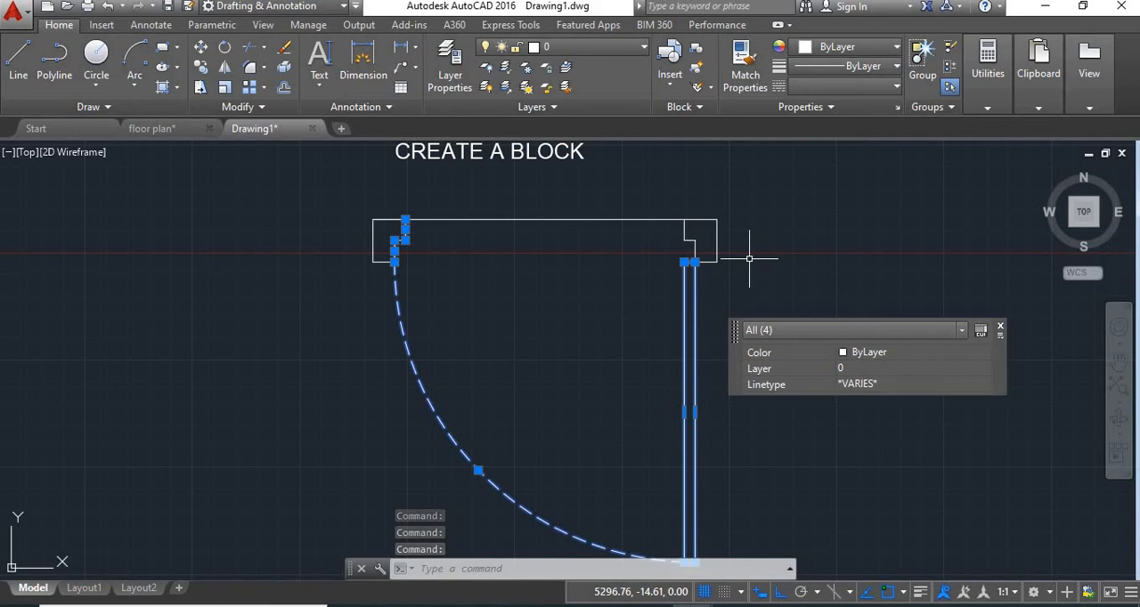
{"action": "type", "text": "x"}
{"action": "key", "text": "Return"}
{"action": "scroll", "coordinate": [749, 259], "scroll_direction": "down", "scroll_amount": 4}
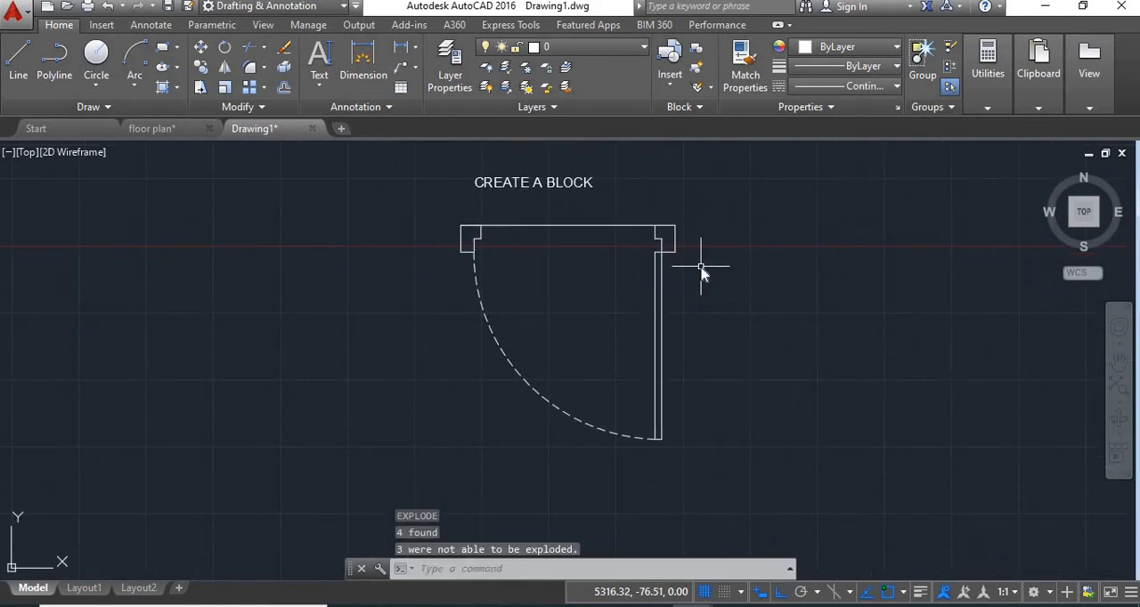
Step: Define a block named D1 from the whole door symbol, converting the objects to a block and opening it in the block editor
{"action": "type", "text": "block"}
{"action": "key", "text": "Return"}
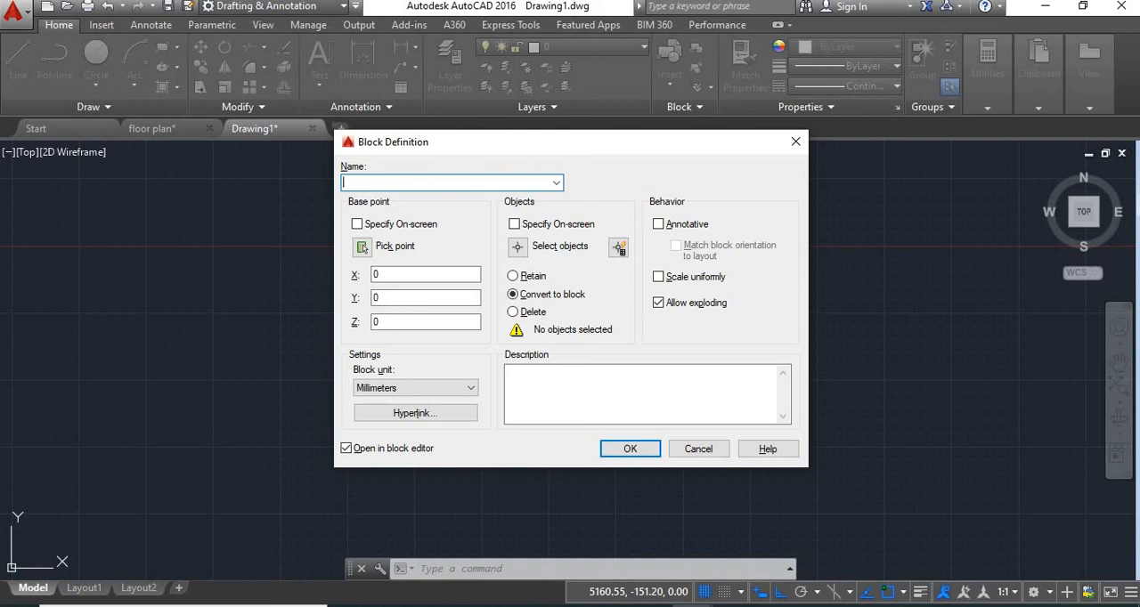
{"action": "left_click", "coordinate": [518, 247]}
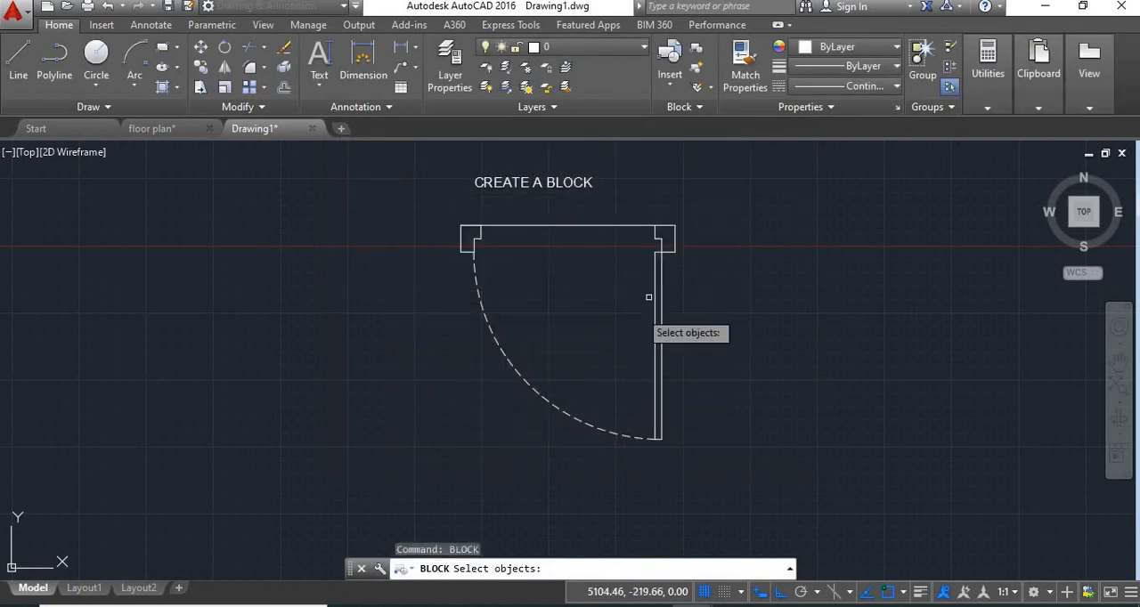
{"action": "left_click", "coordinate": [694, 216]}
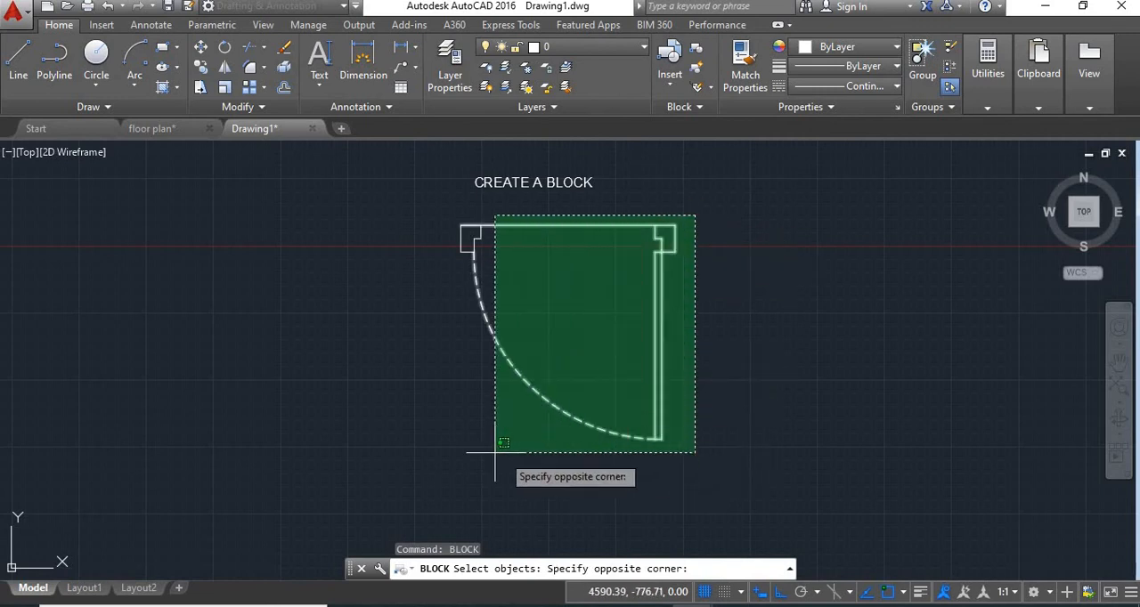
{"action": "left_click", "coordinate": [436, 449]}
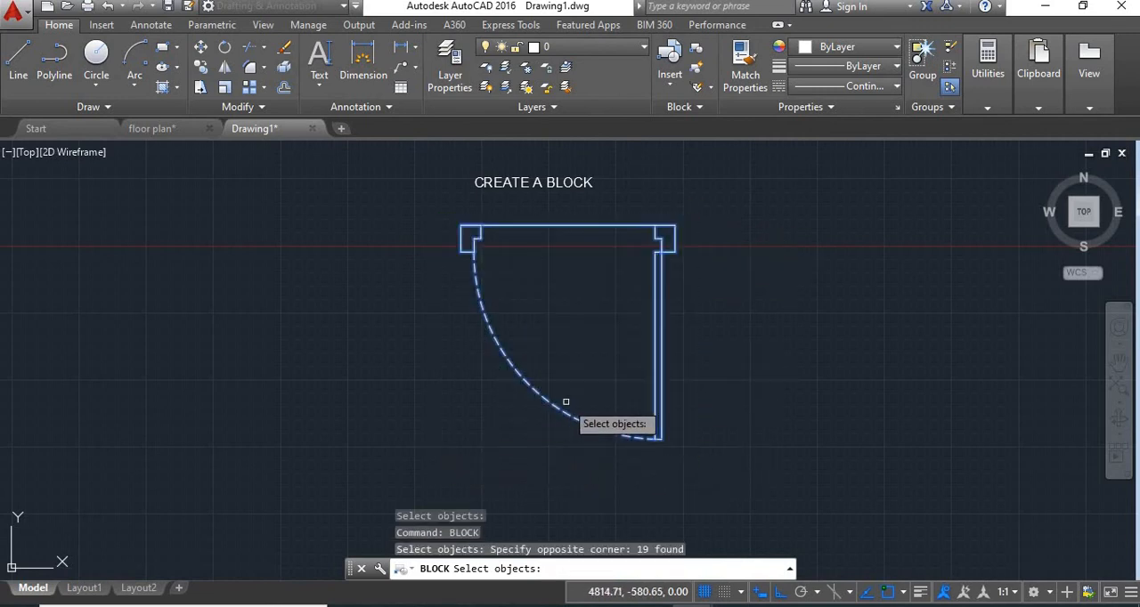
{"action": "key", "text": "Return"}
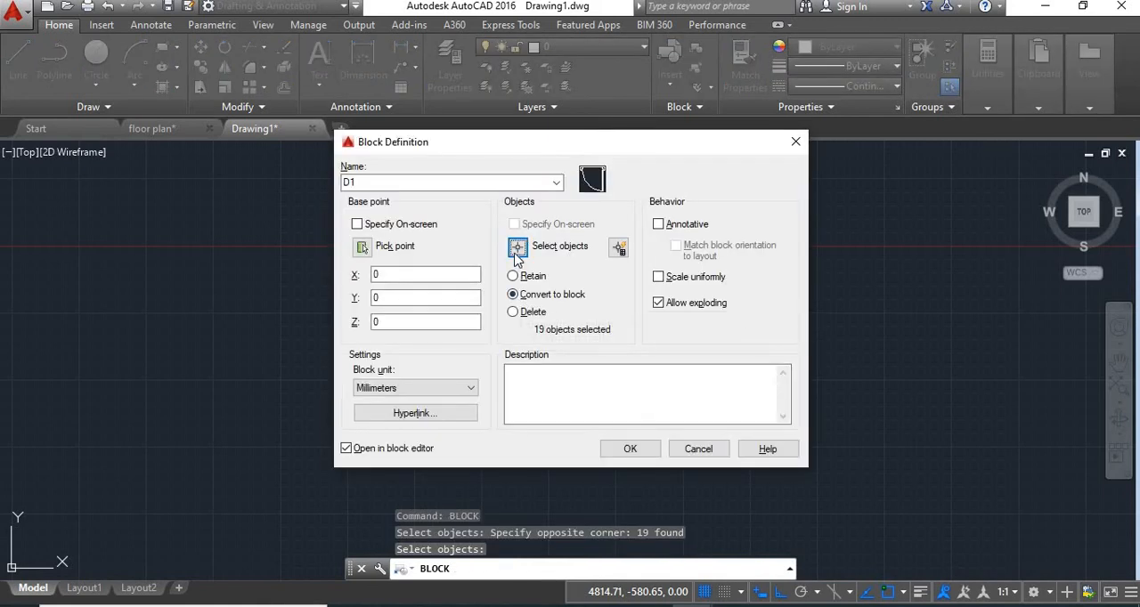
{"action": "left_click", "coordinate": [514, 299]}
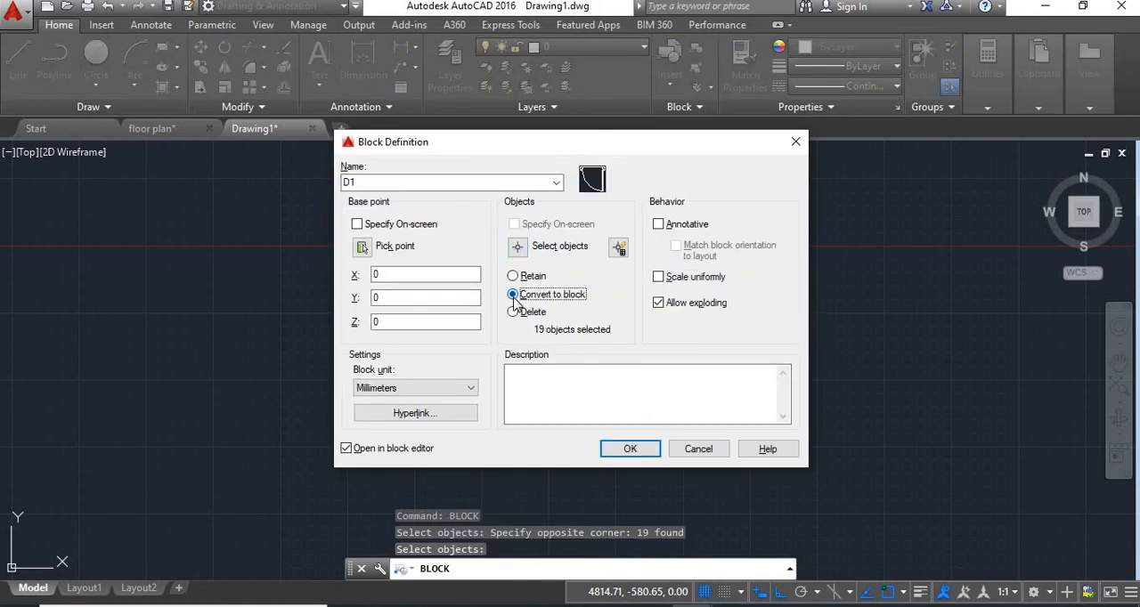
{"action": "left_click", "coordinate": [623, 449]}
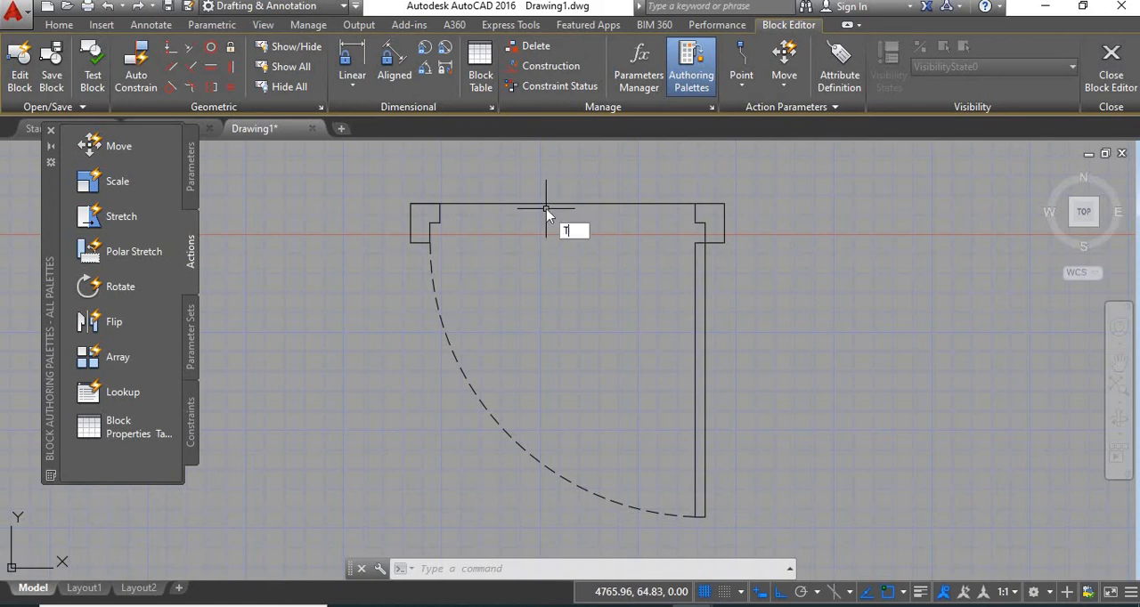
Step: Trim away the horizontal line between the two jambs, using all objects as cutting edges
{"action": "type", "text": "R"}
{"action": "key", "text": "Return"}
{"action": "key", "text": "Return"}
{"action": "left_click", "coordinate": [568, 227]}
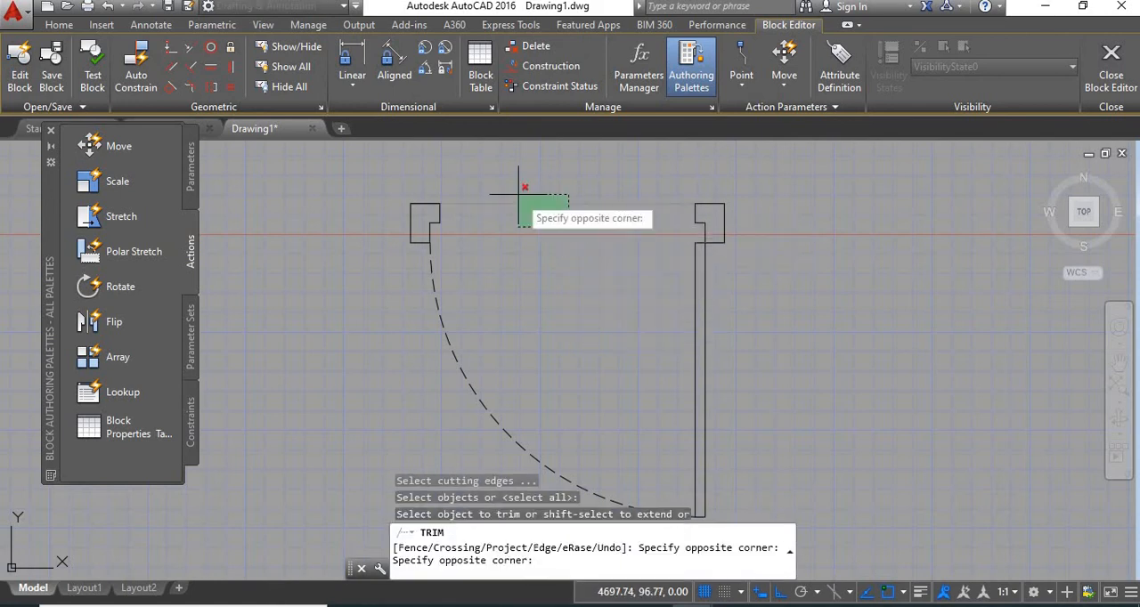
{"action": "left_click", "coordinate": [520, 185]}
{"action": "left_click", "coordinate": [651, 286]}
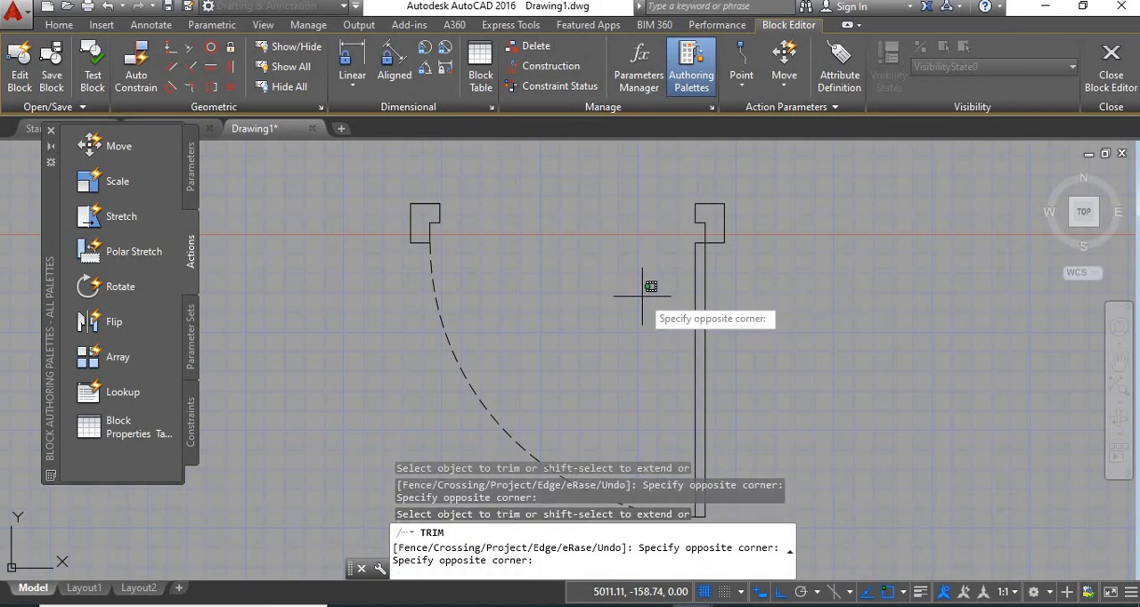
{"action": "left_click", "coordinate": [594, 336]}
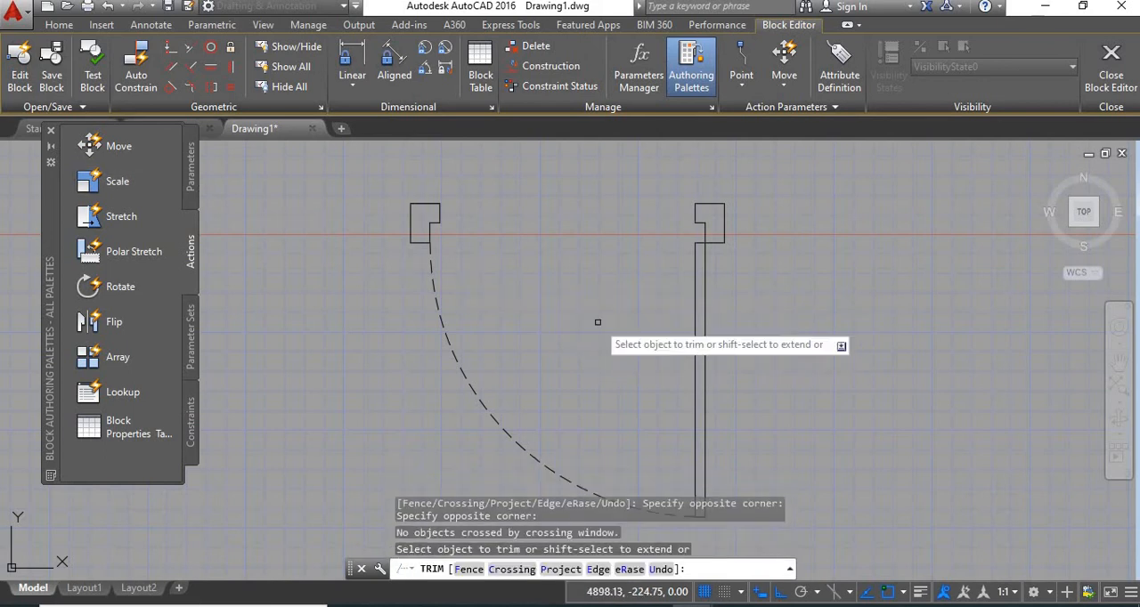
{"action": "middle_click_drag", "start_coordinate": [969, 355], "coordinate": [978, 321]}
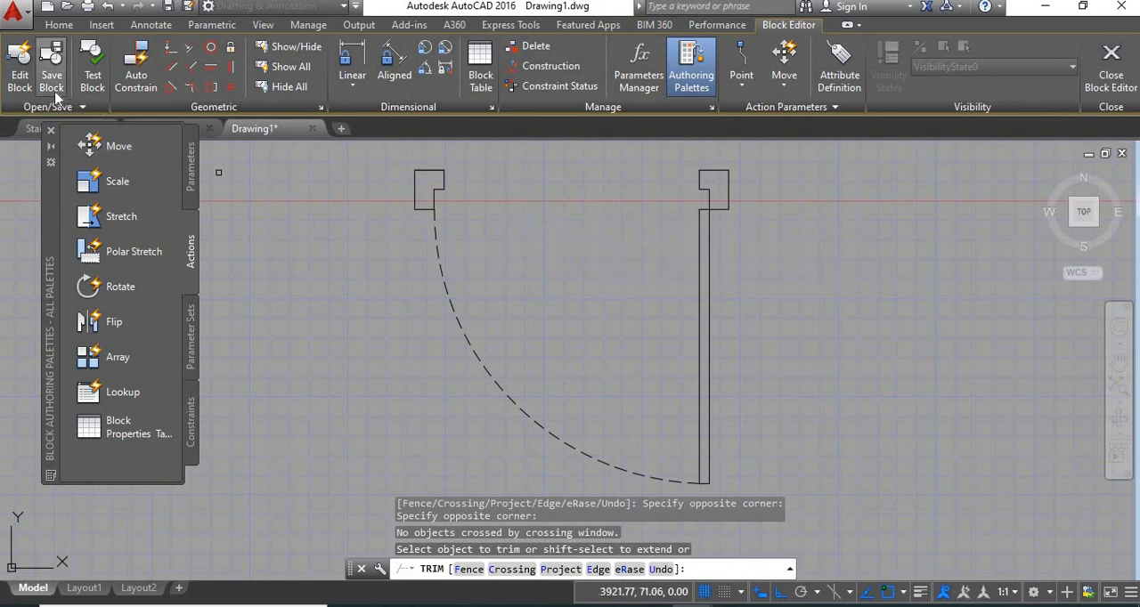
Step: Save and close the block definition, and select the door in the drawing to check it as a single object
{"action": "left_click", "coordinate": [1111, 55]}
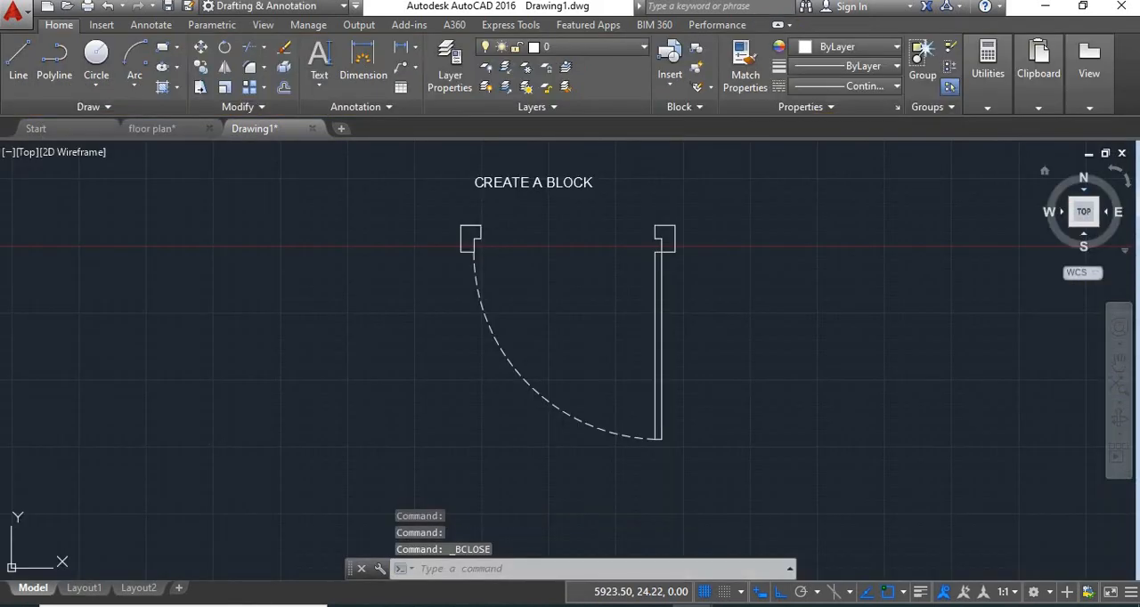
{"action": "left_click", "coordinate": [674, 250]}
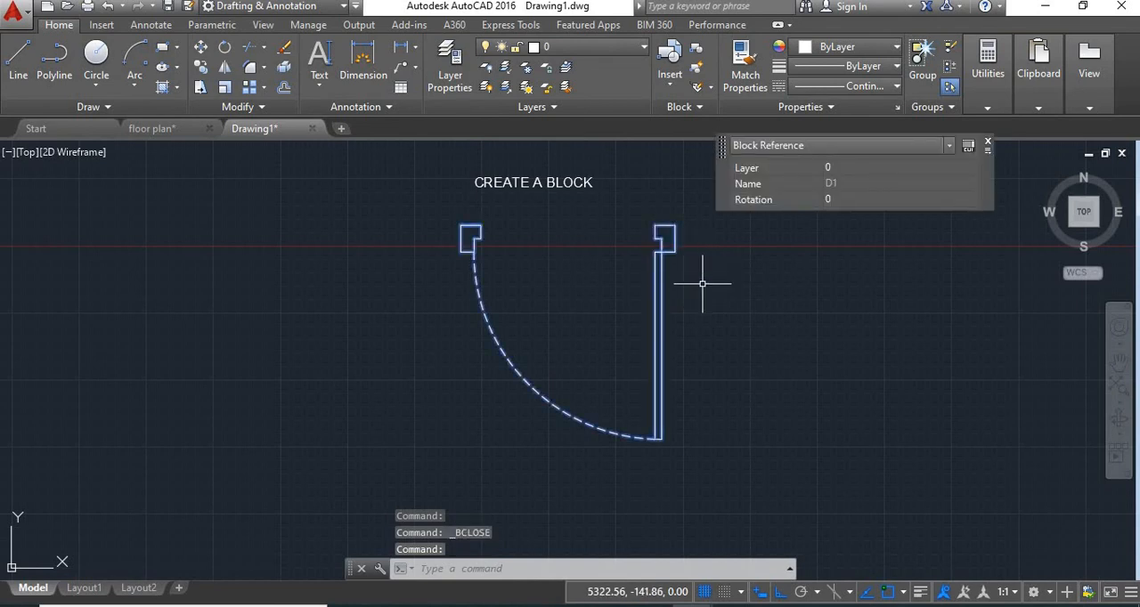
{"action": "left_click", "coordinate": [702, 283]}
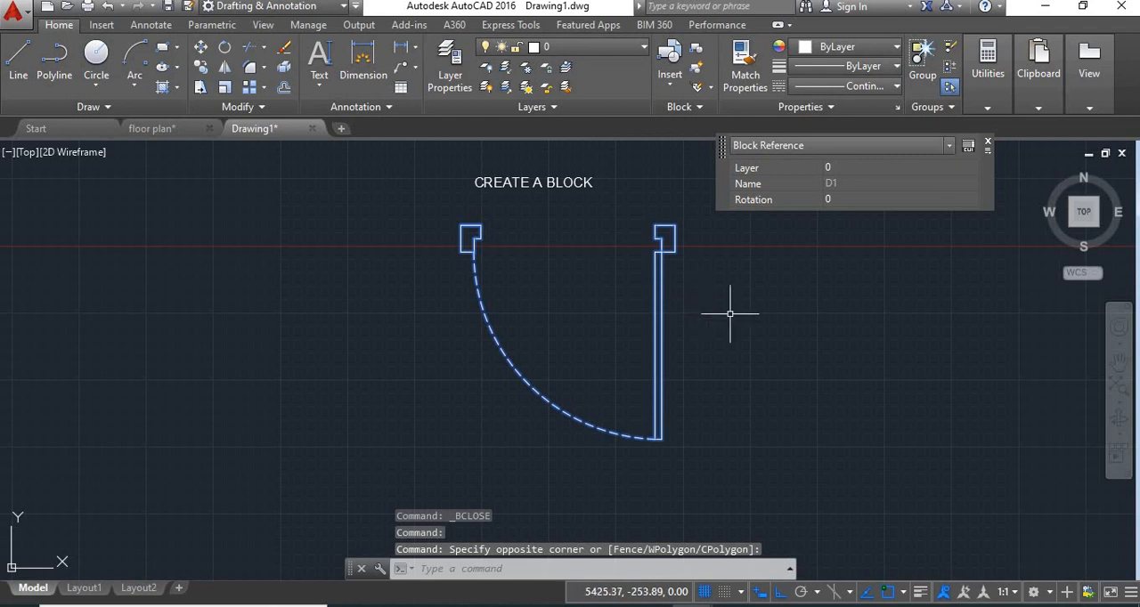
{"action": "key", "text": "Return"}
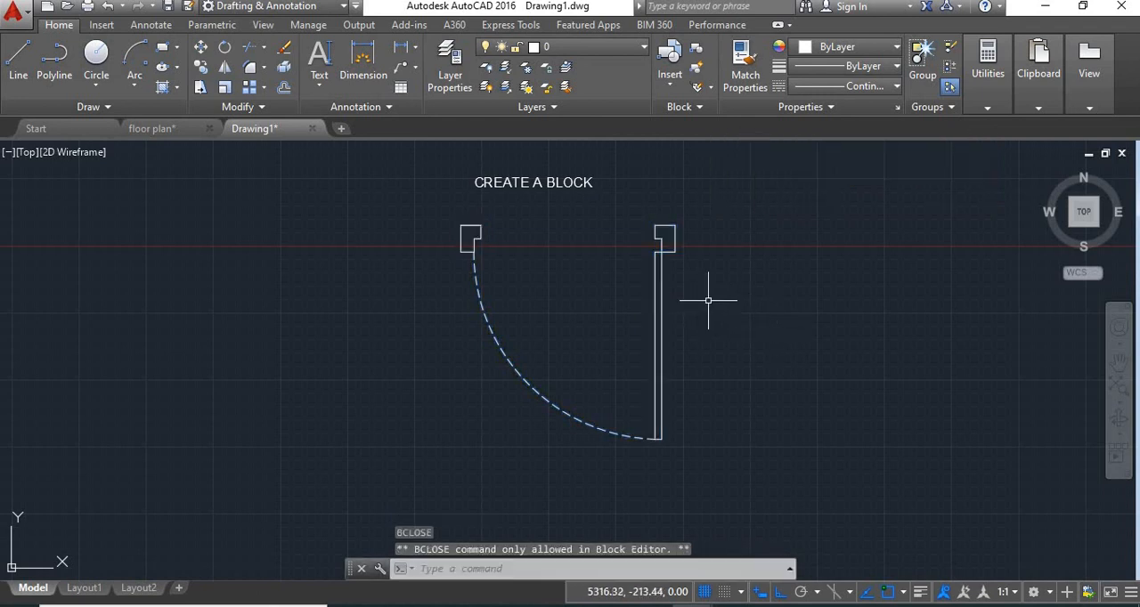